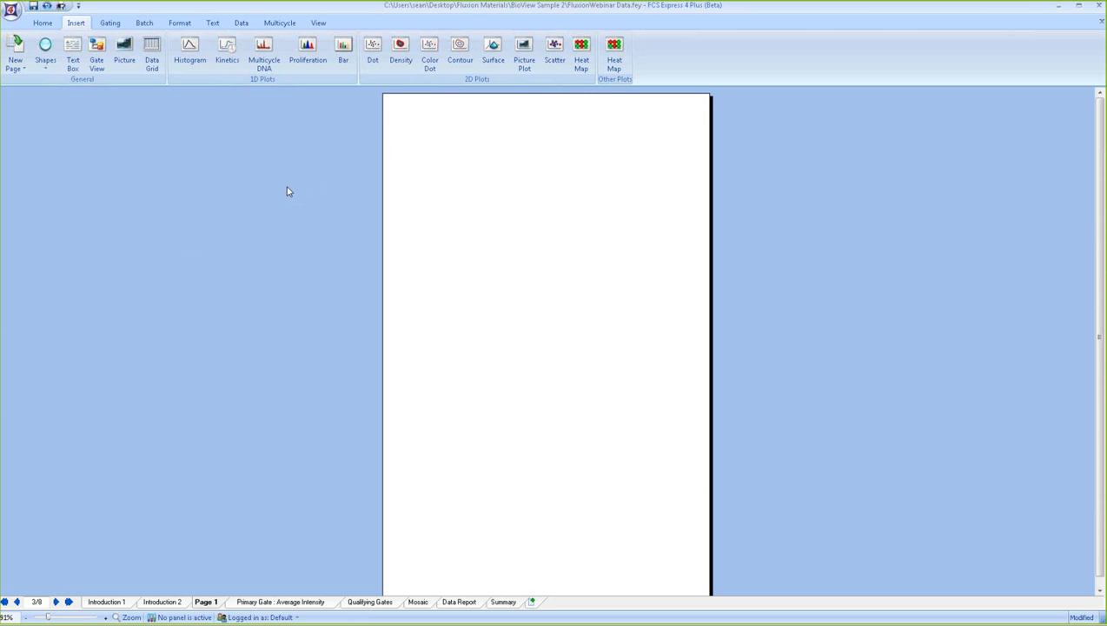
left_click(50, 23)
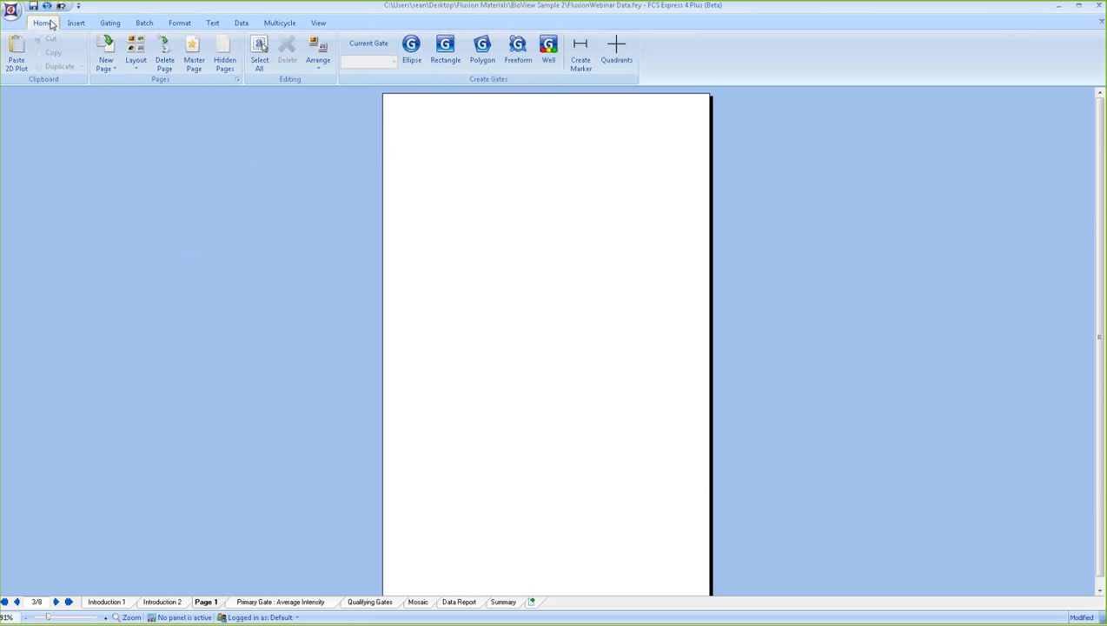
left_click(77, 25)
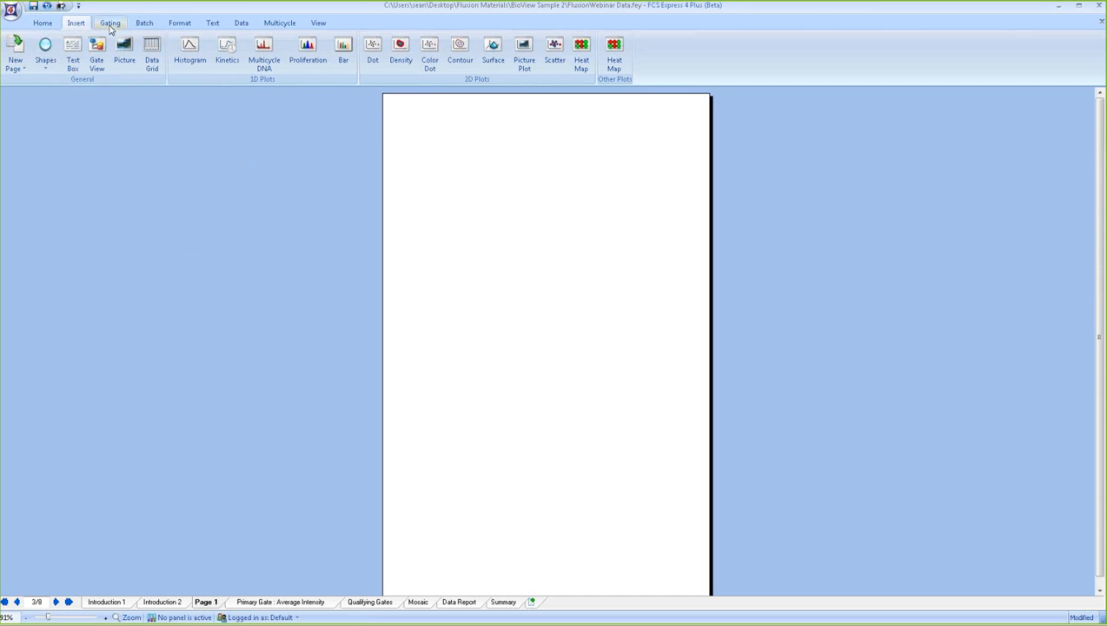
left_click(110, 26)
left_click(144, 25)
left_click(180, 25)
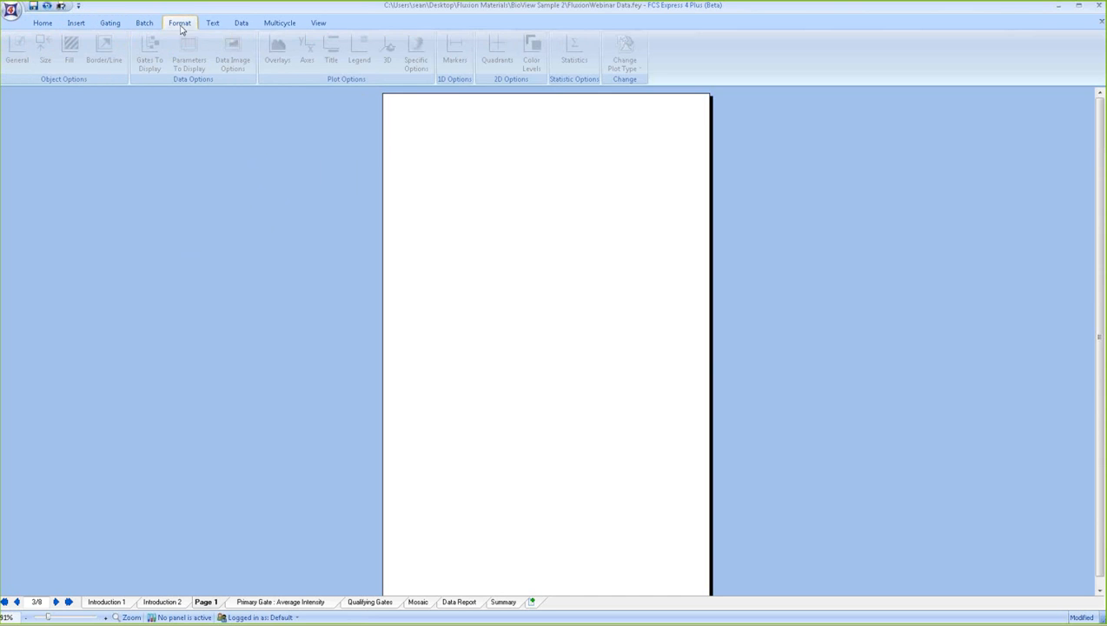
left_click(213, 24)
Insert a color dot plot in the upper-left part of the blank page, about half the page wide
left_click(84, 25)
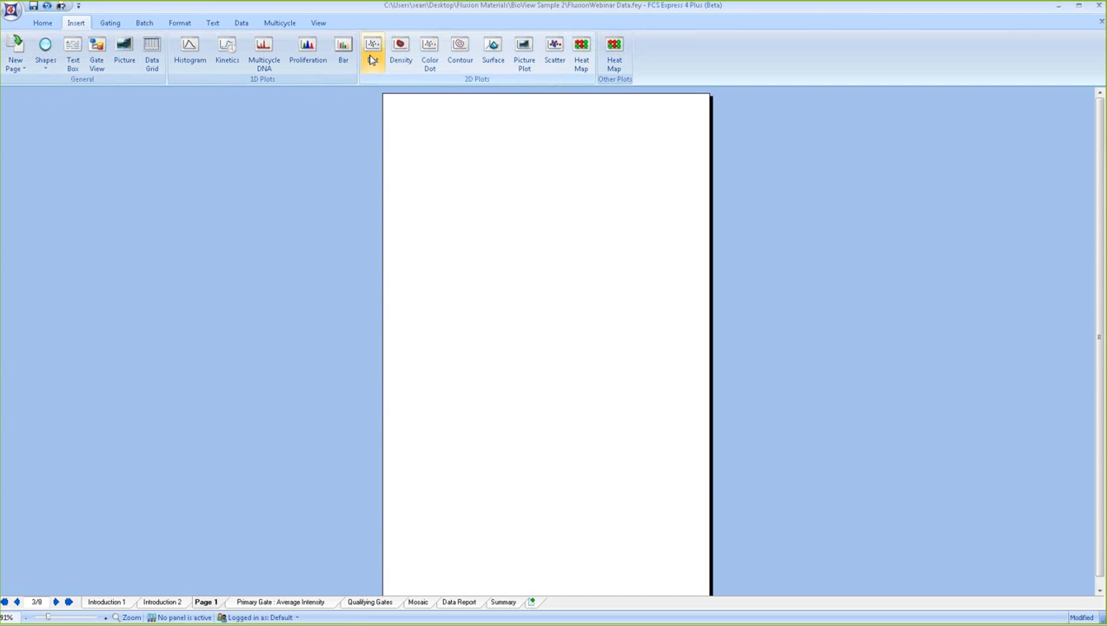
left_click(427, 54)
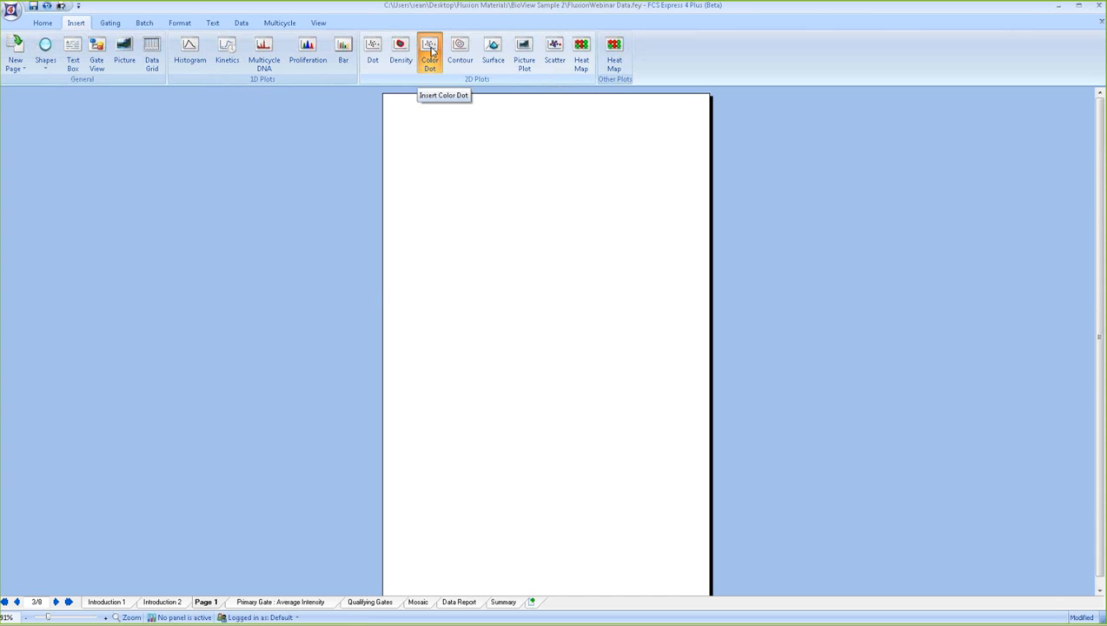
left_click_drag(396, 105, 555, 249)
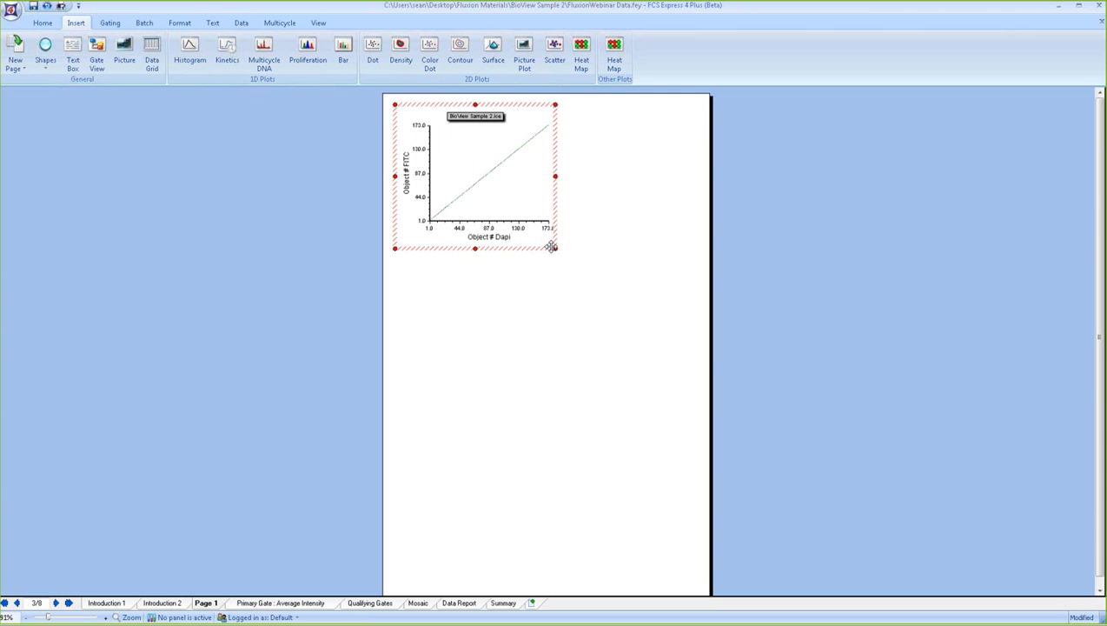
Set the color dot plot's Y parameter to Average intensity Dapi and its X parameter to Average intensity FITC
left_click(406, 174)
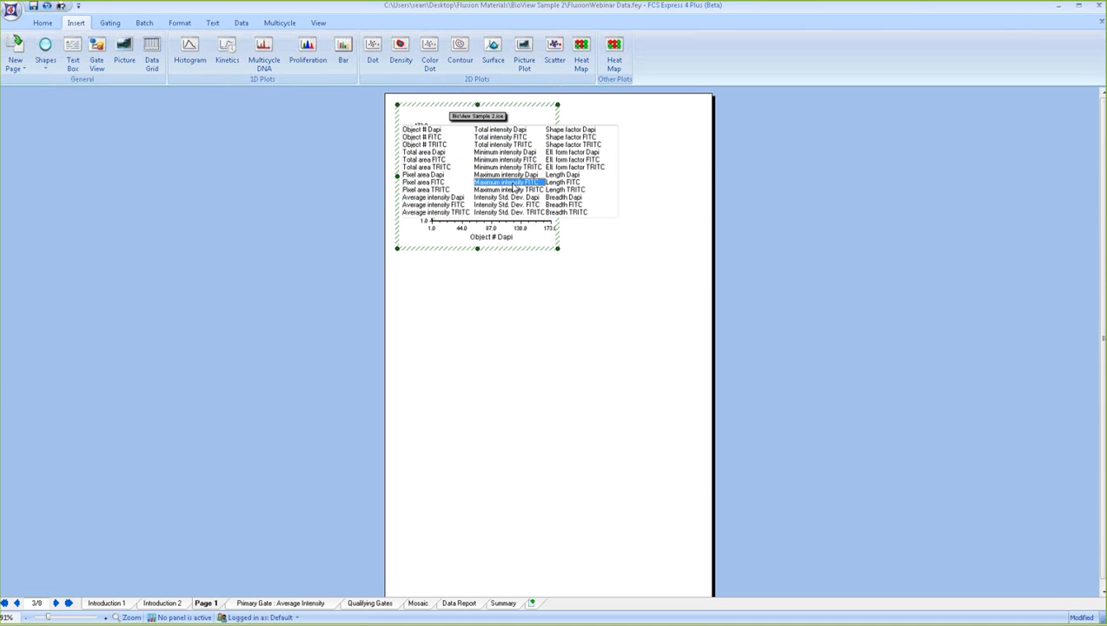
left_click(440, 201)
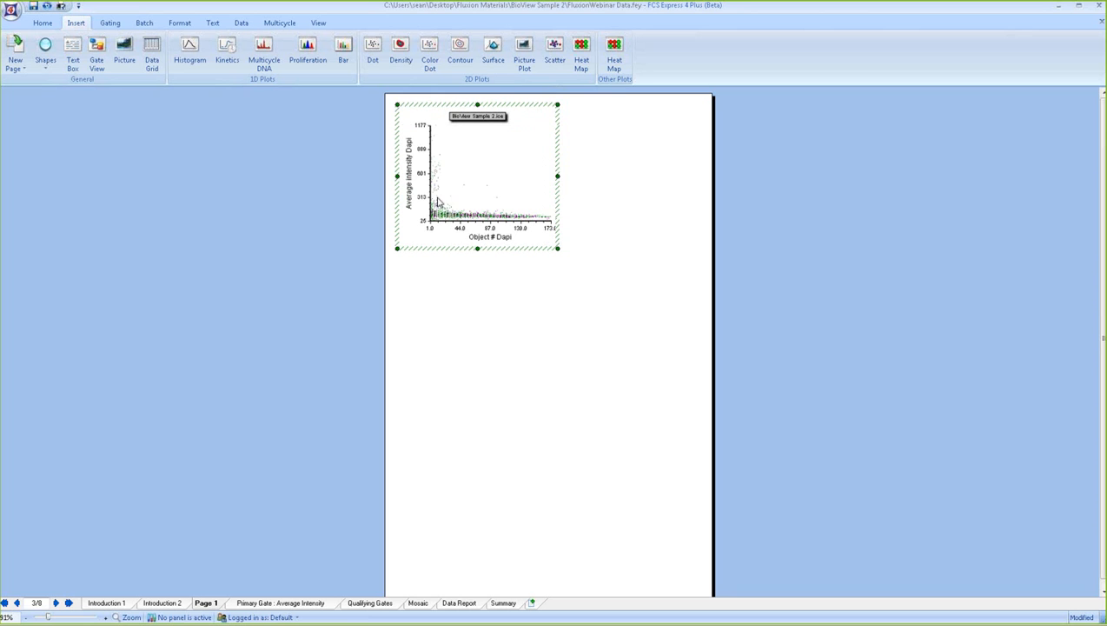
left_click(489, 239)
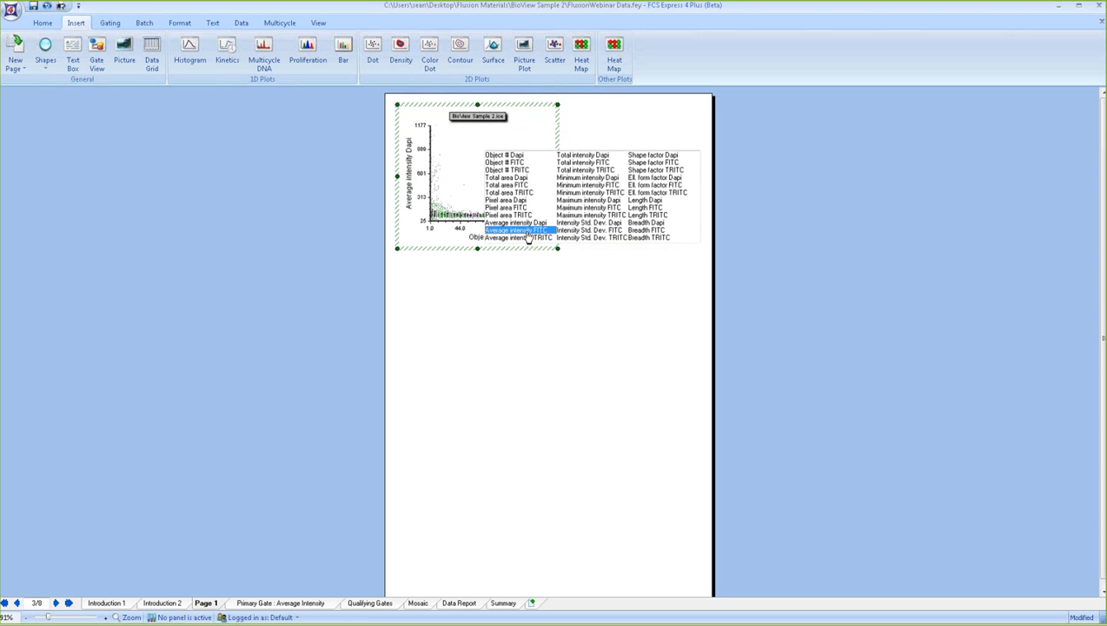
left_click(527, 231)
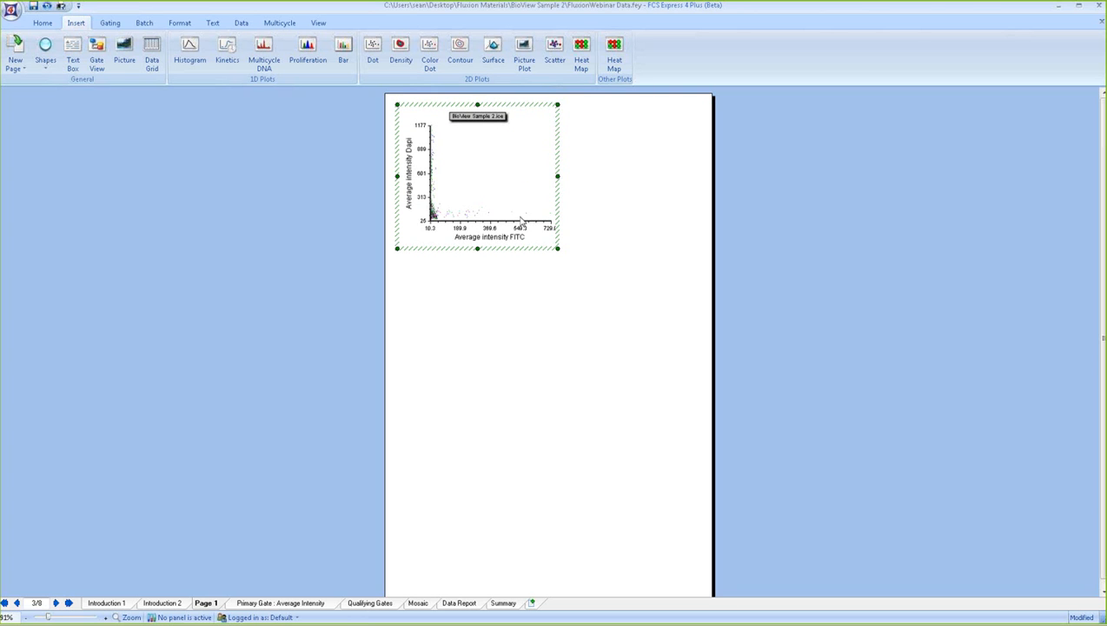
Format the plot's Y and X axes with a Log scale and apply the change
right_click(458, 192)
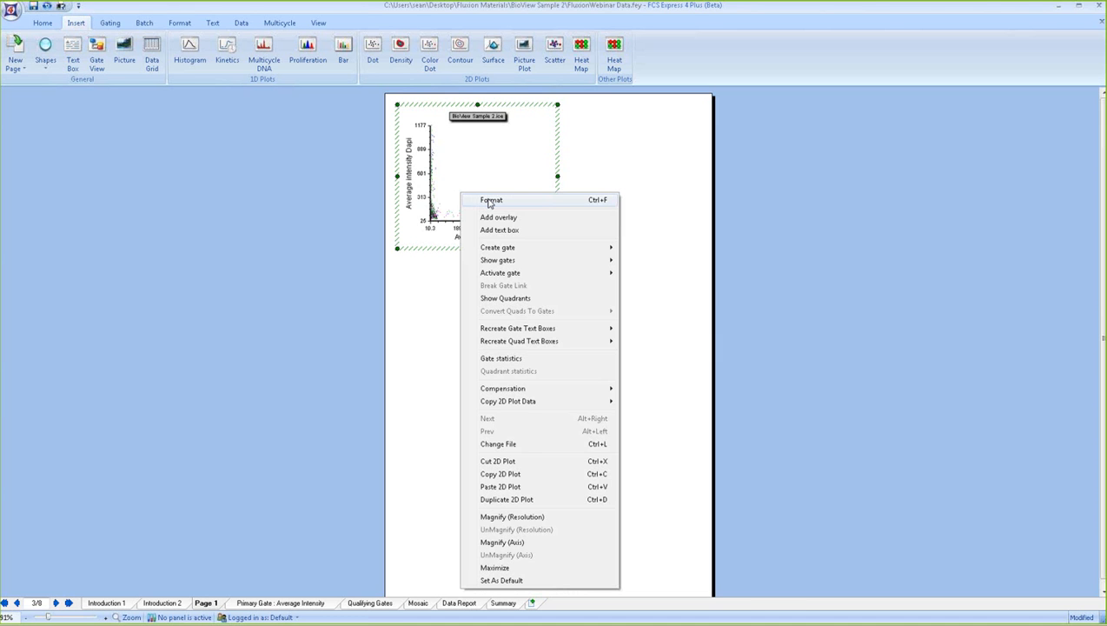
left_click(490, 202)
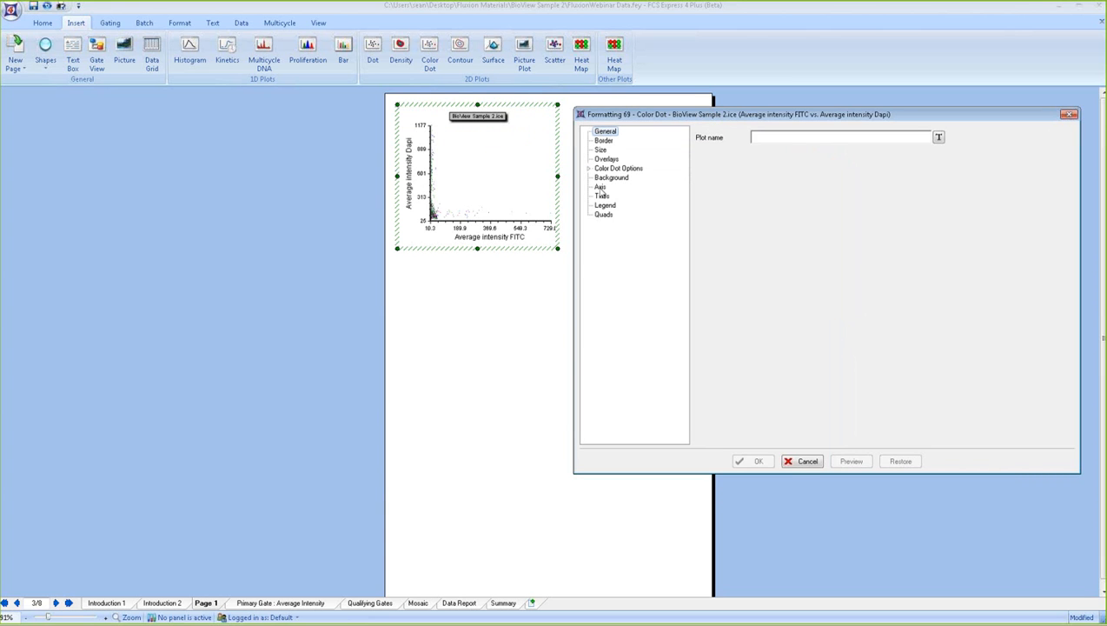
left_click(600, 188)
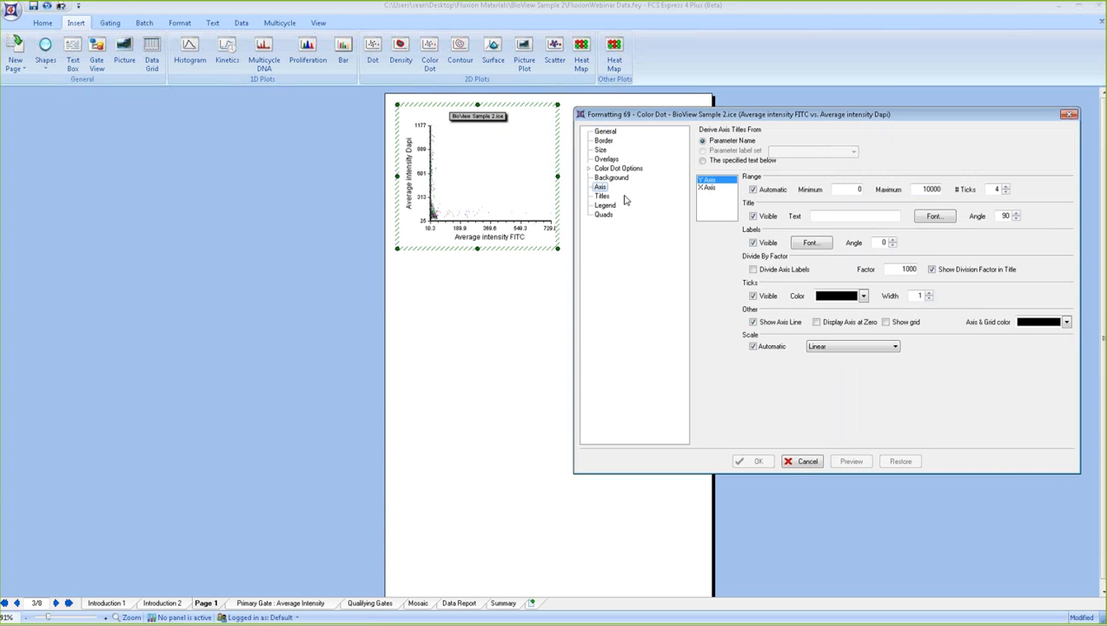
left_click(817, 348)
left_click(819, 394)
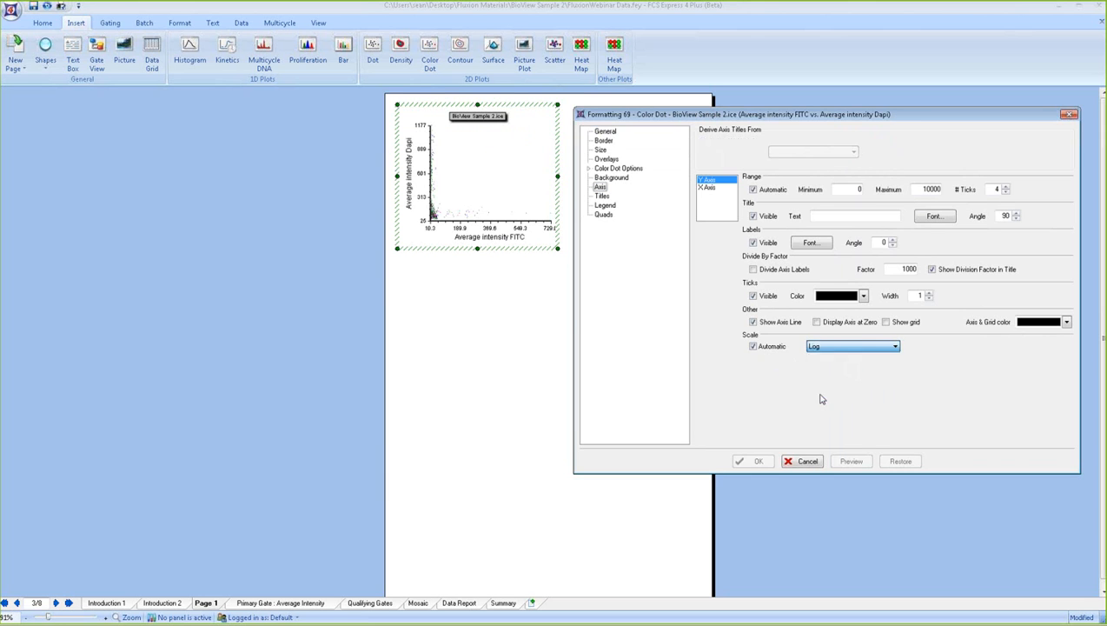
left_click(720, 189)
left_click(827, 347)
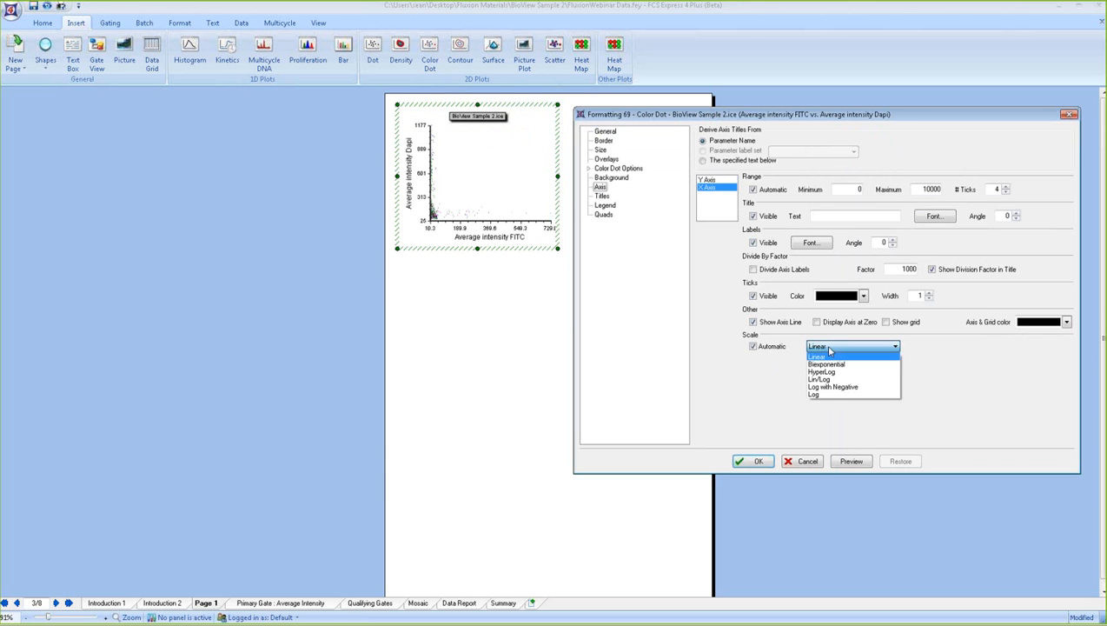
left_click(825, 396)
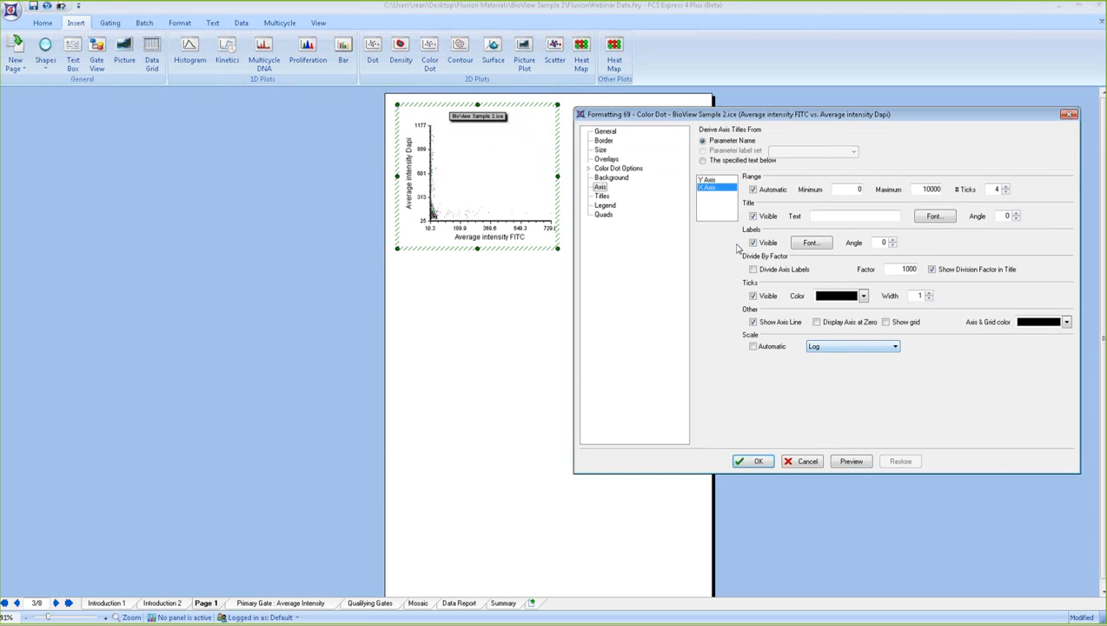
left_click(852, 461)
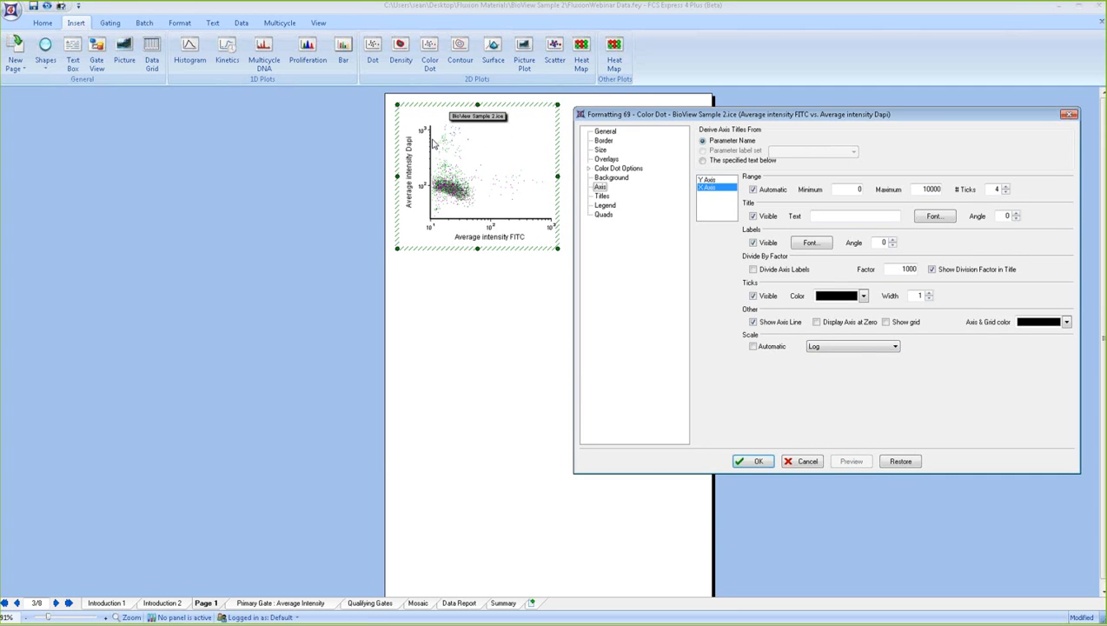
left_click(752, 461)
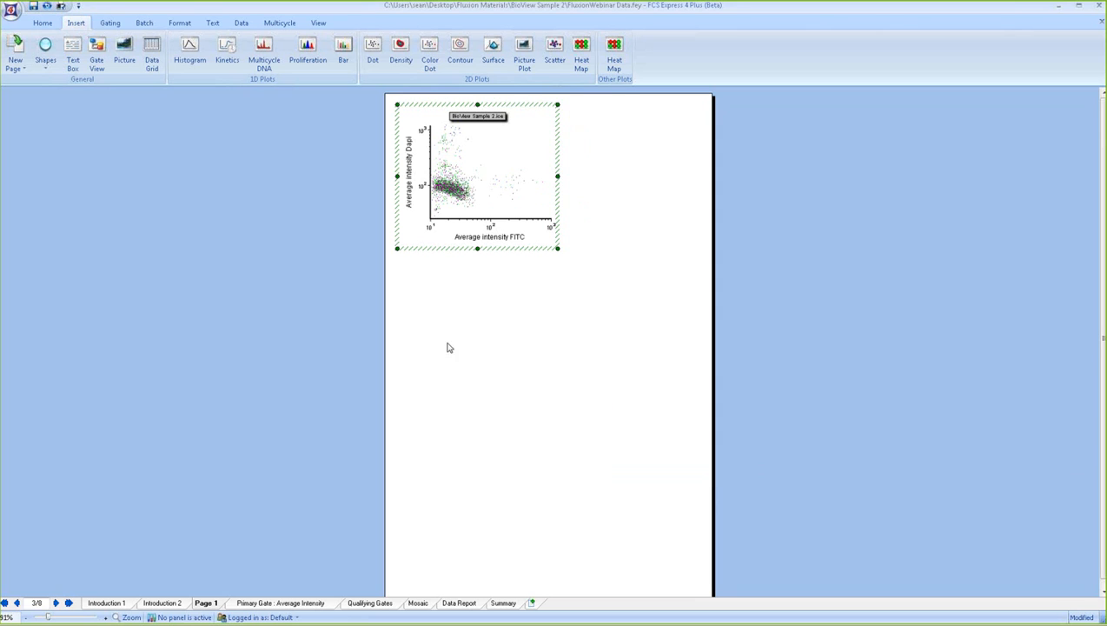
left_click(296, 208)
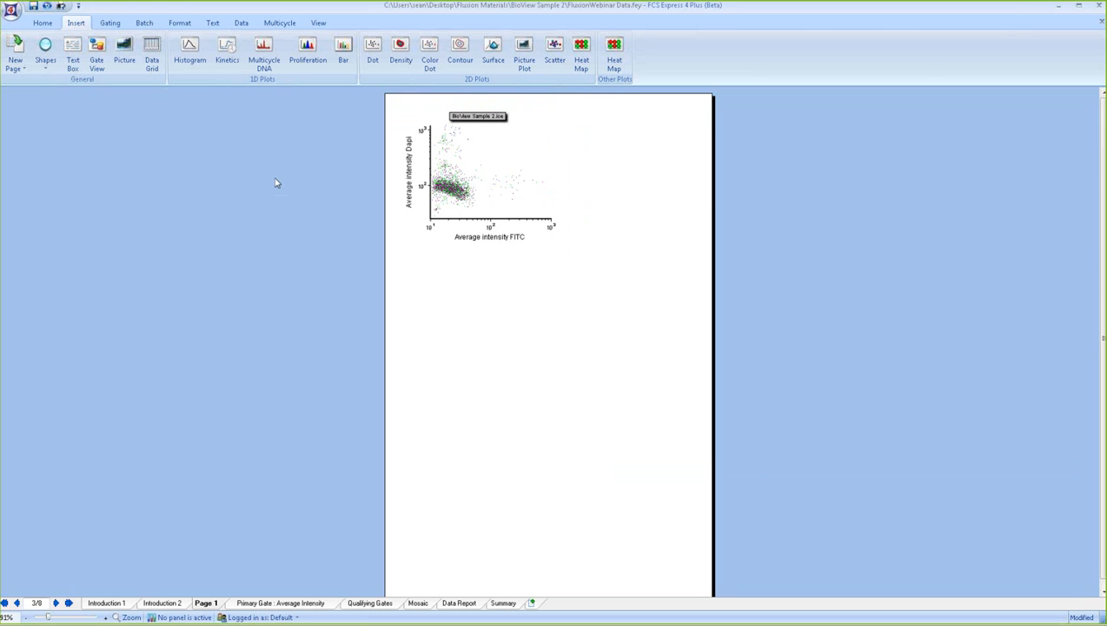
Create a rectangular gate named Gate 1 around the high-Dapi, low-FITC events, including the events inside it
left_click(116, 23)
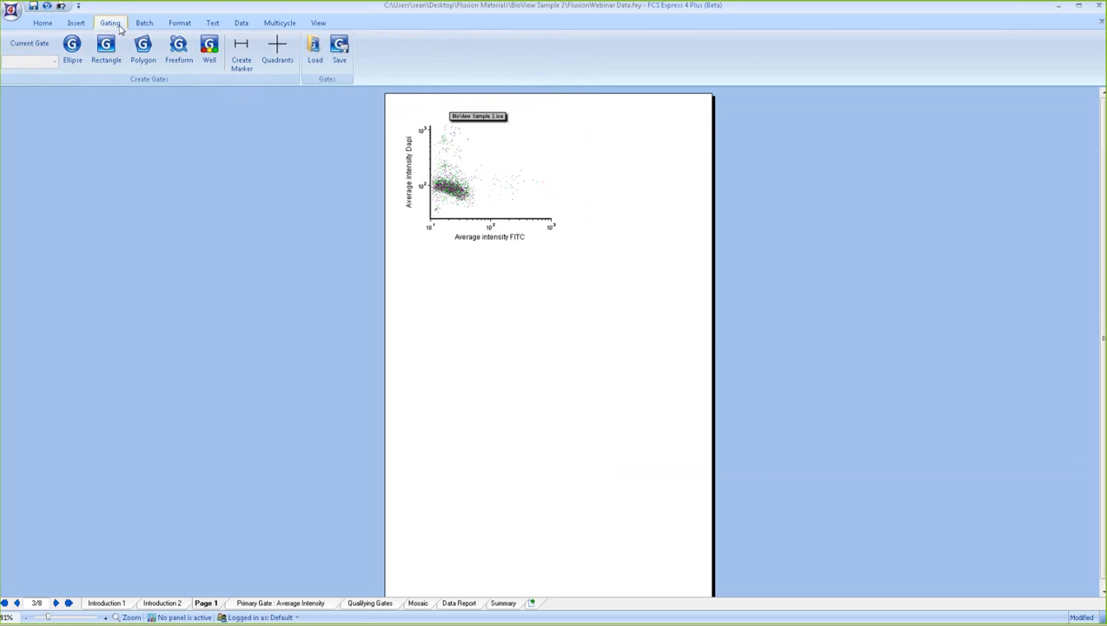
left_click(106, 52)
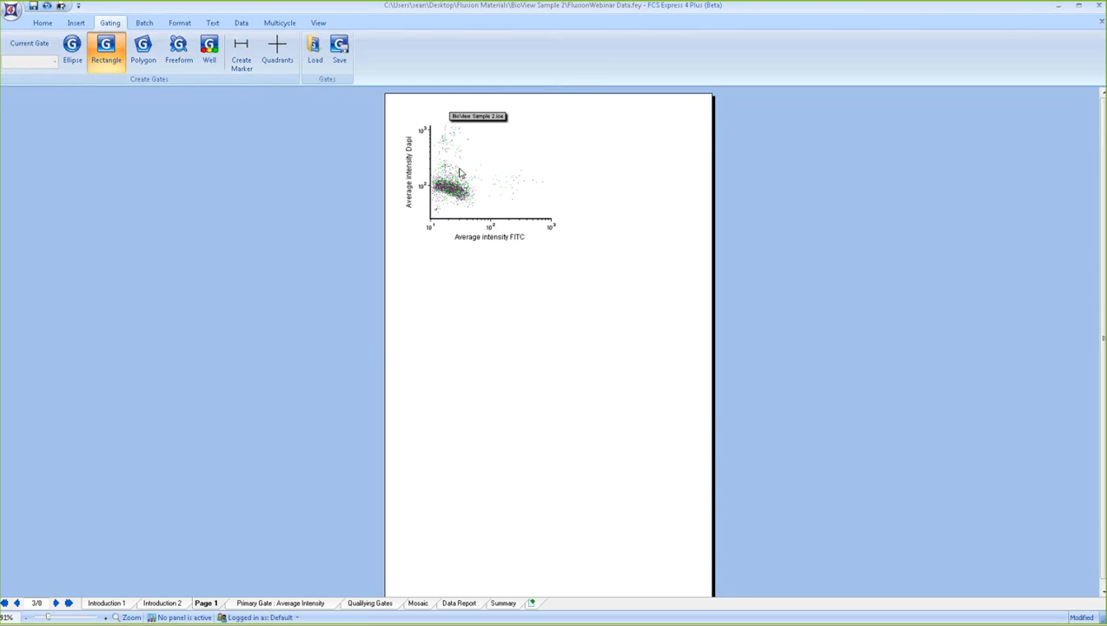
left_click_drag(475, 170, 426, 119)
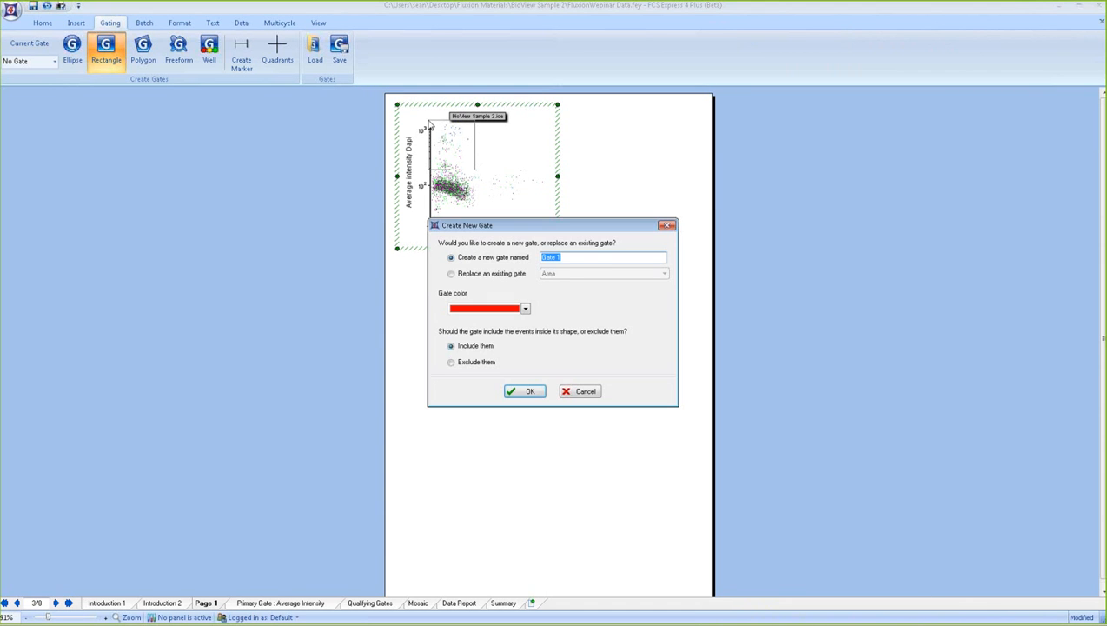
left_click(527, 393)
Move the Gate 1 label to the right of its rectangle and pull the gate's upper-left corner slightly inward
left_click(453, 115)
left_click_drag(466, 118, 495, 137)
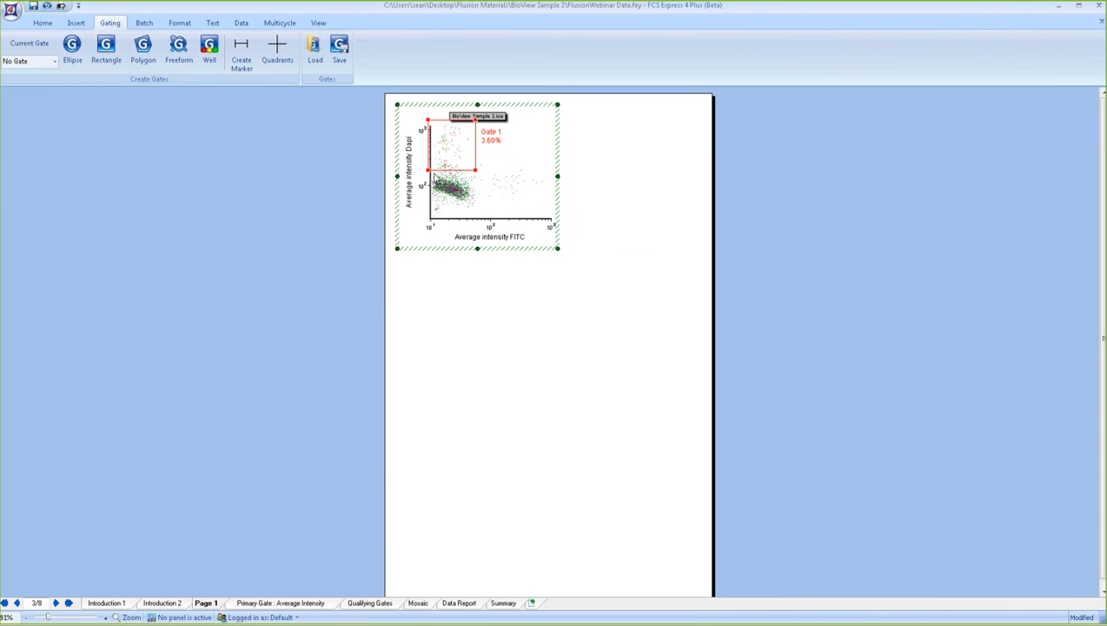
left_click_drag(428, 120, 432, 123)
Examine the data source and statistic options behind the percentage in the Gate 1 label without changing them
left_click(499, 141)
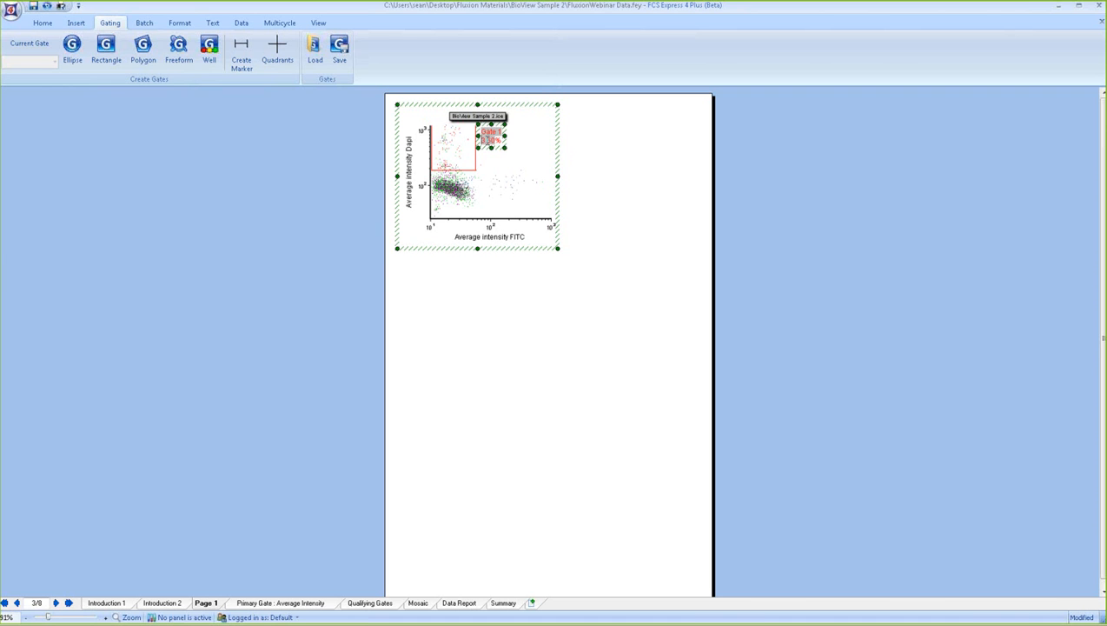
double_click(488, 139)
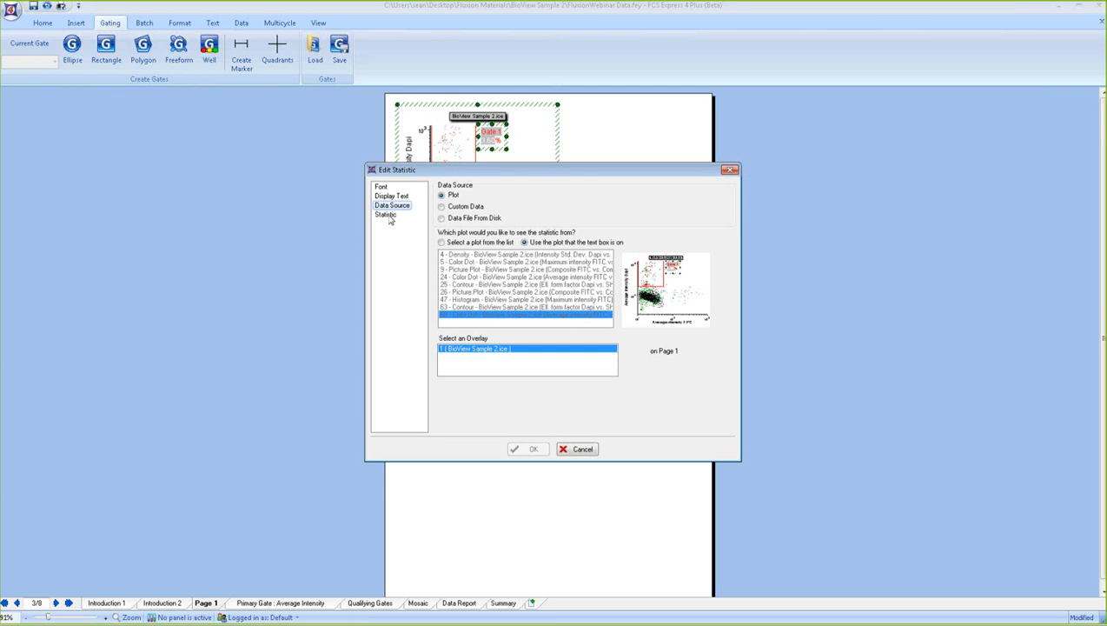
left_click(386, 216)
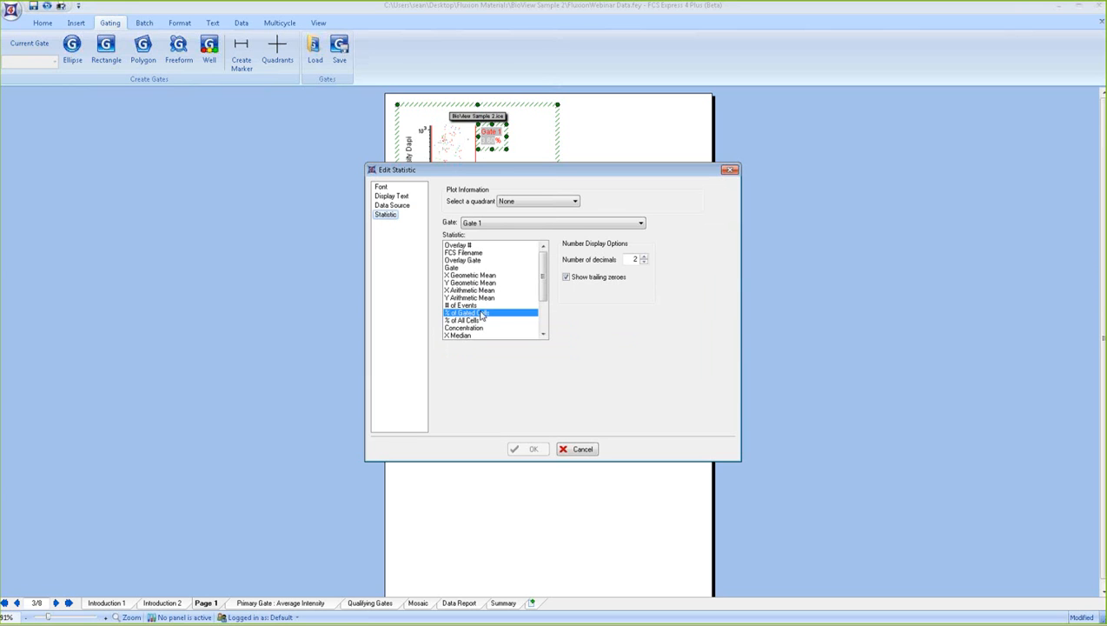
left_click(581, 448)
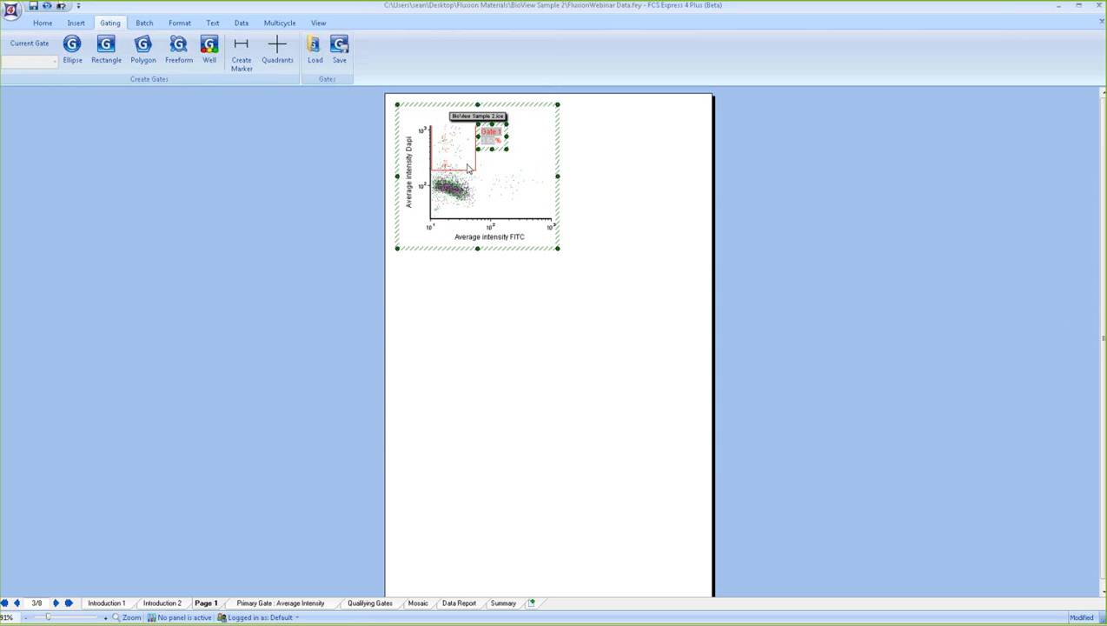
Resize Gate 1 by moving its lower-right corner slightly down and inward, closer to the main event cluster
mouse_move(475, 169)
left_mouse_down()
mouse_move(461, 162)
mouse_move(472, 176)
left_mouse_up()
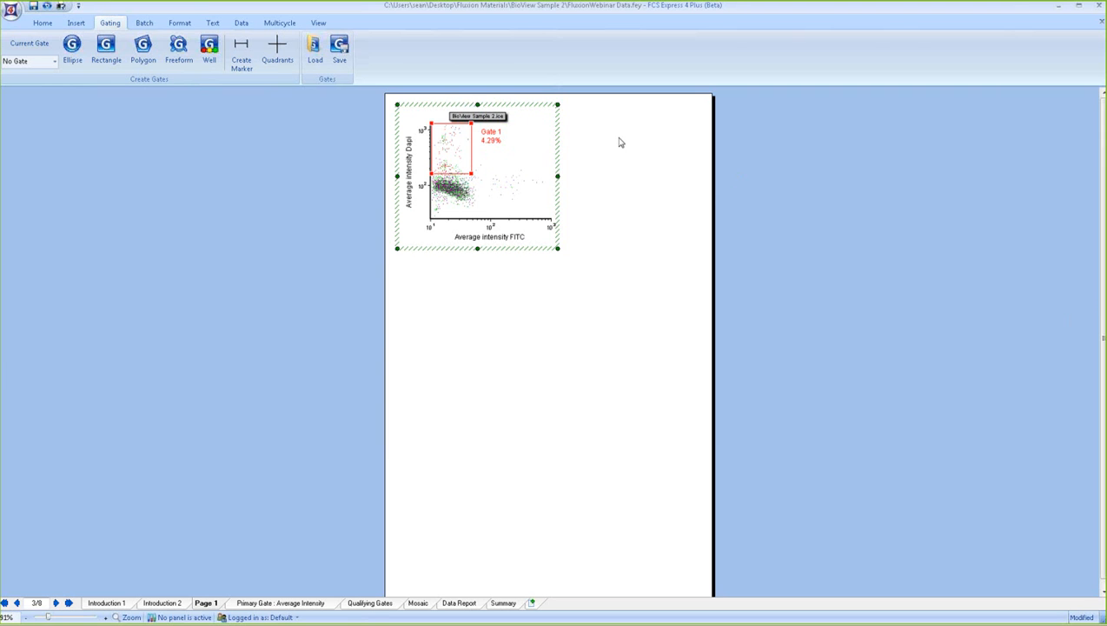
left_click(331, 168)
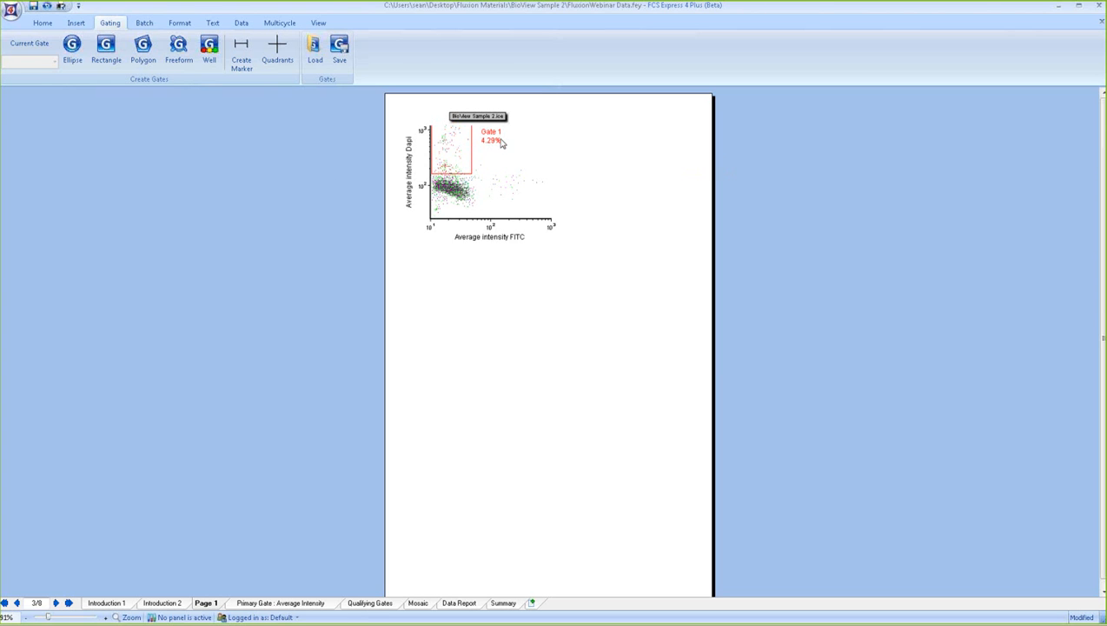
Create a copy of the plot gated on Gate 1 beside the original and set its X parameter to Average intensity TRITC
mouse_move(449, 157)
left_mouse_down()
mouse_move(452, 133)
mouse_move(537, 94)
mouse_move(658, 120)
mouse_move(630, 130)
mouse_move(647, 126)
mouse_move(565, 102)
left_mouse_up()
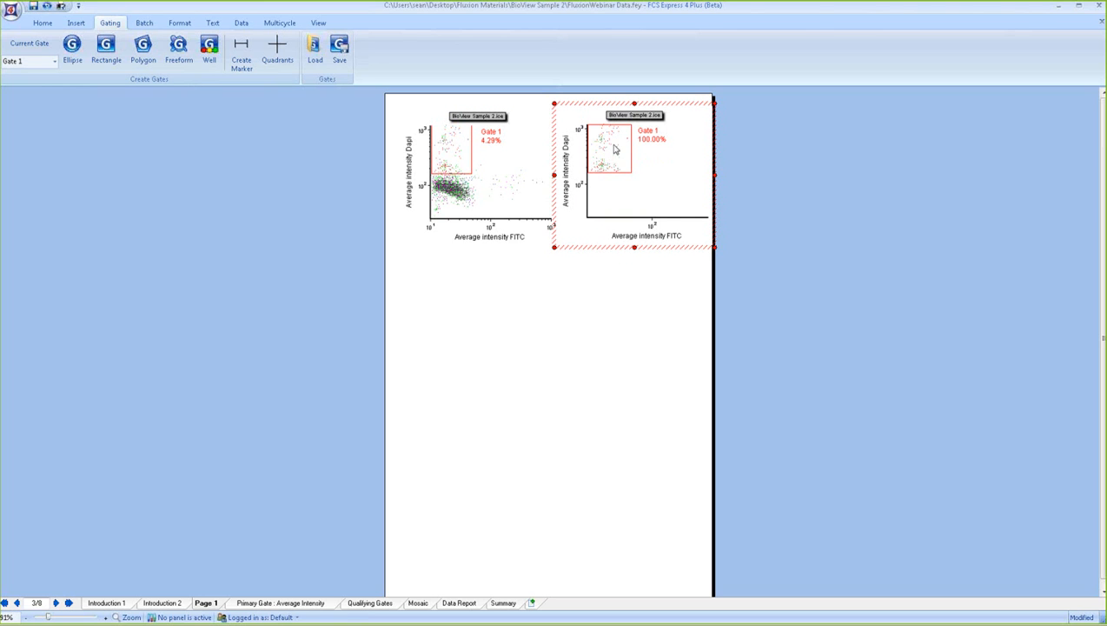
left_click(637, 242)
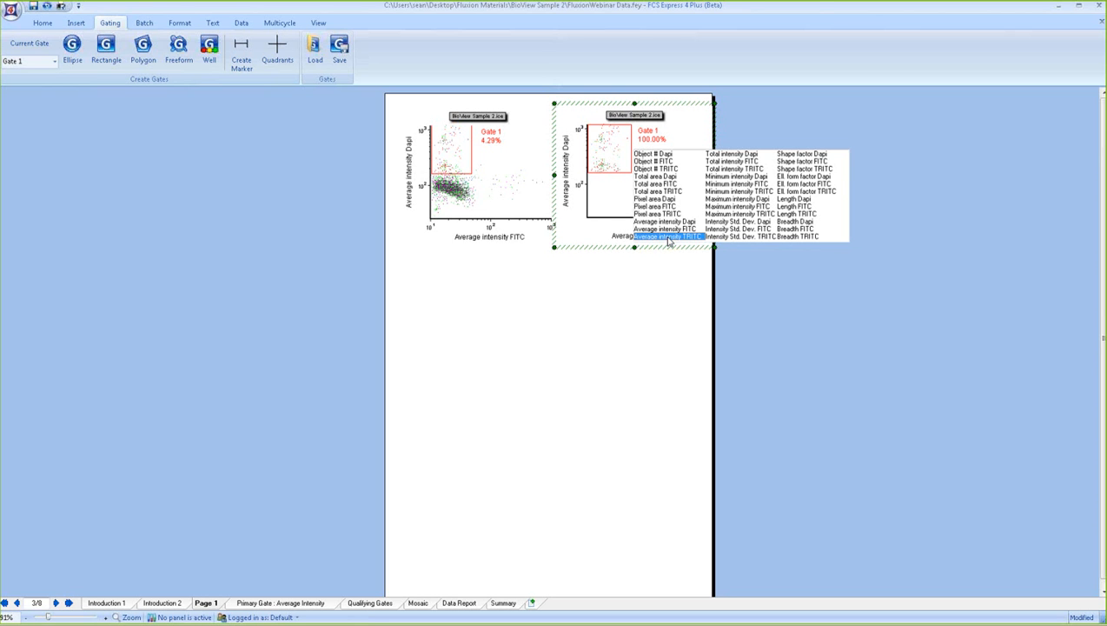
left_click(667, 237)
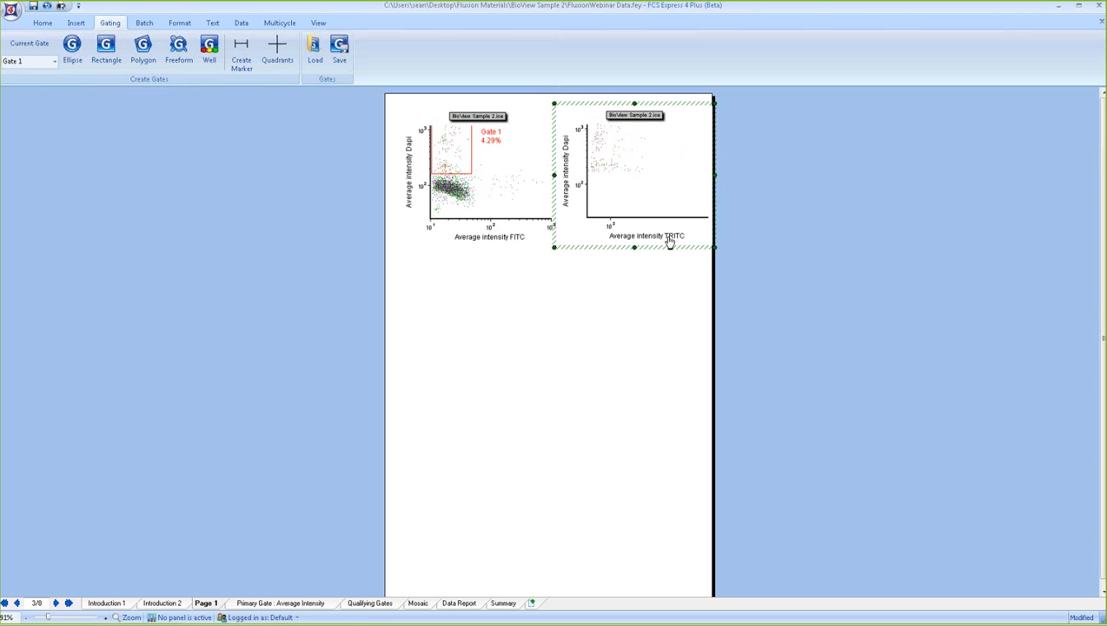
Add a gate statistics table for the TRITC plot, place it below the plots, and delete it
right_click(613, 180)
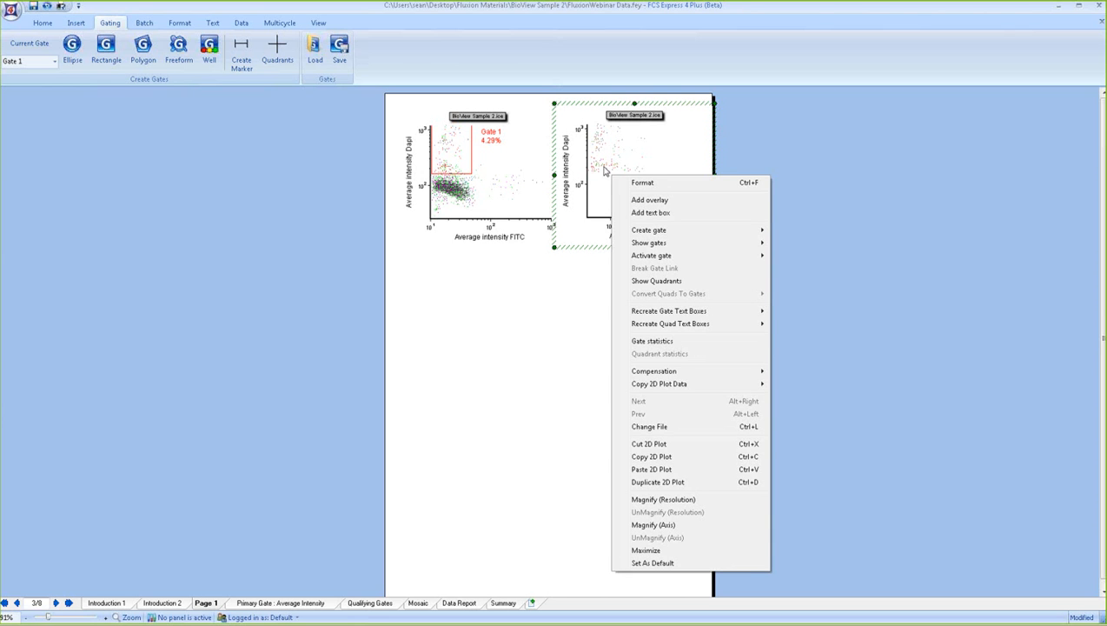
left_click(664, 342)
left_click_drag(671, 278, 498, 383)
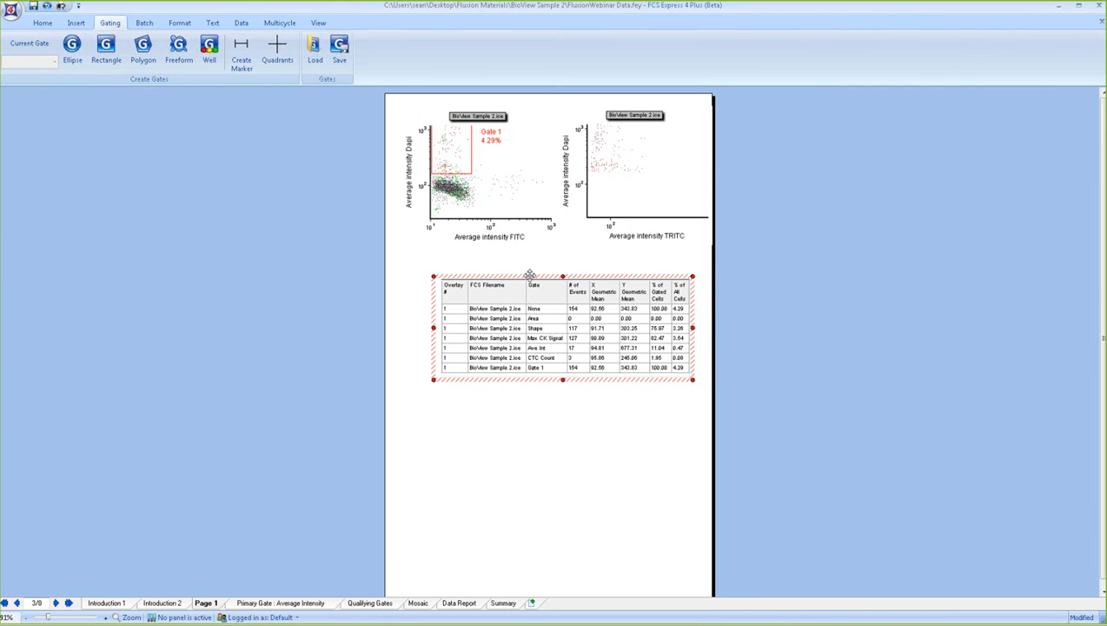
key("Delete")
Delete Gate 1 from the layout and remove both color dot plots from Page 1
left_click(461, 163)
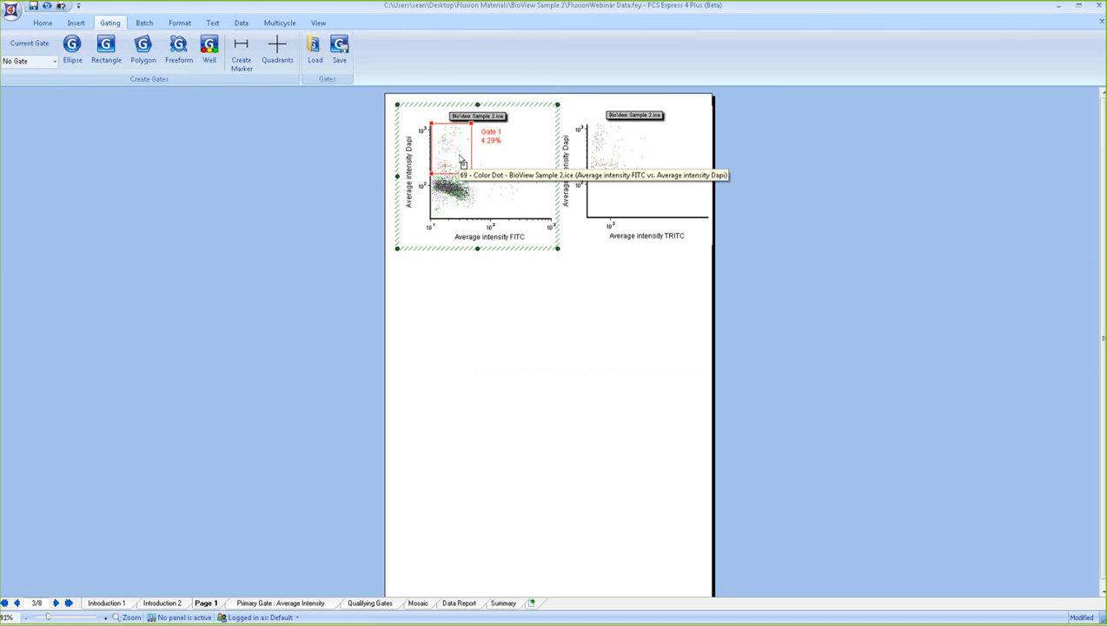
key("Delete")
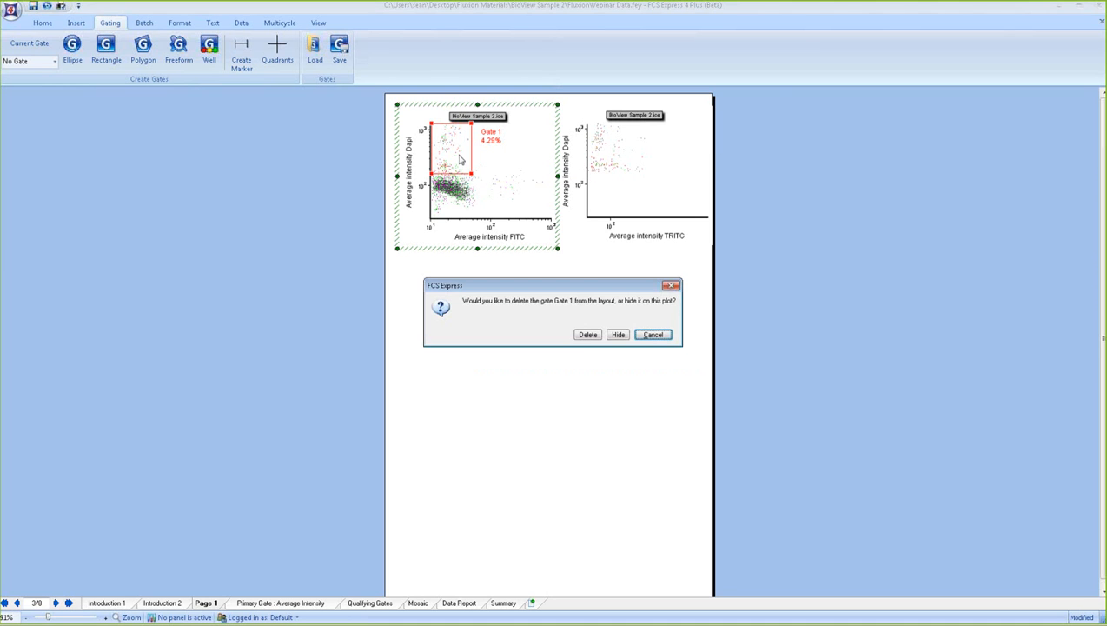
left_click(585, 335)
left_click_drag(747, 314, 343, 94)
key("Delete")
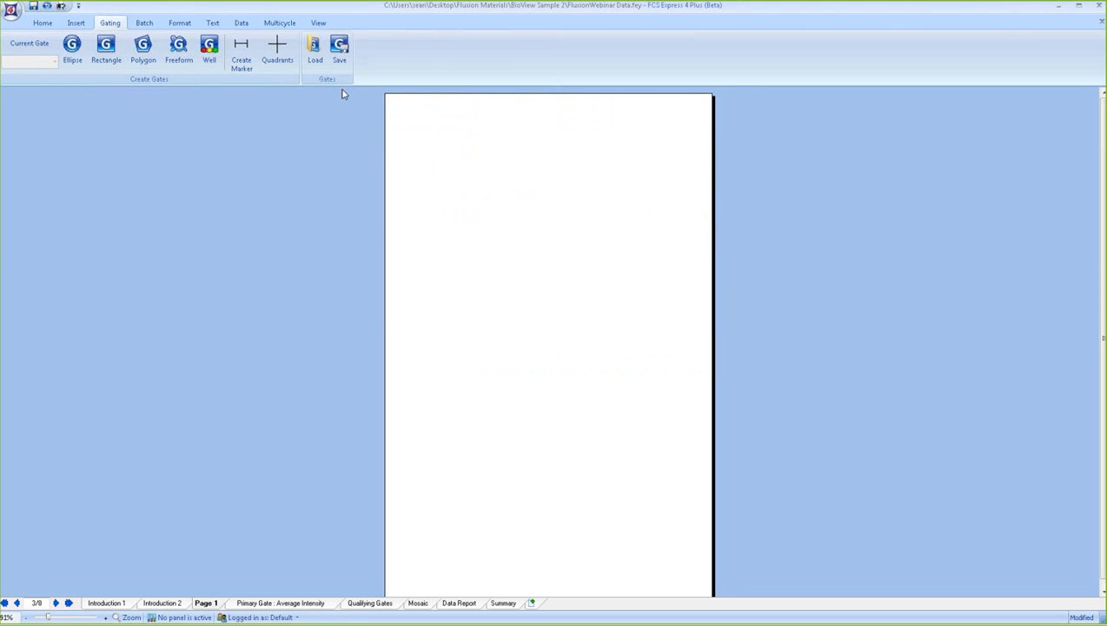
On the Primary Gate : Average Intensity page, move the dot plot's quadrant intersection slightly down and right
left_click(300, 602)
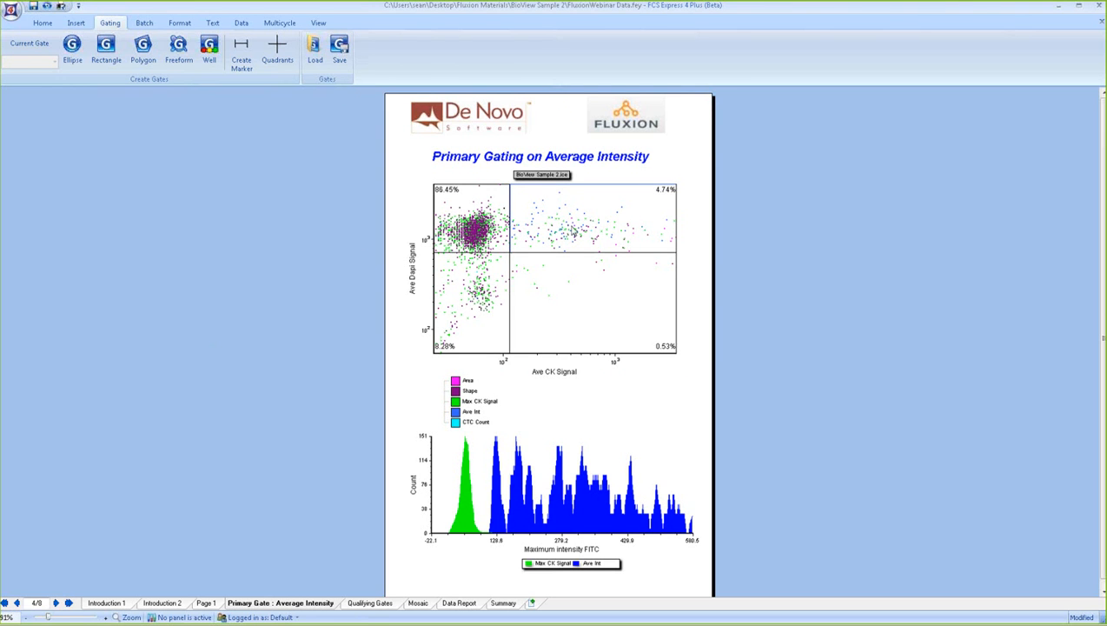
left_click(574, 232)
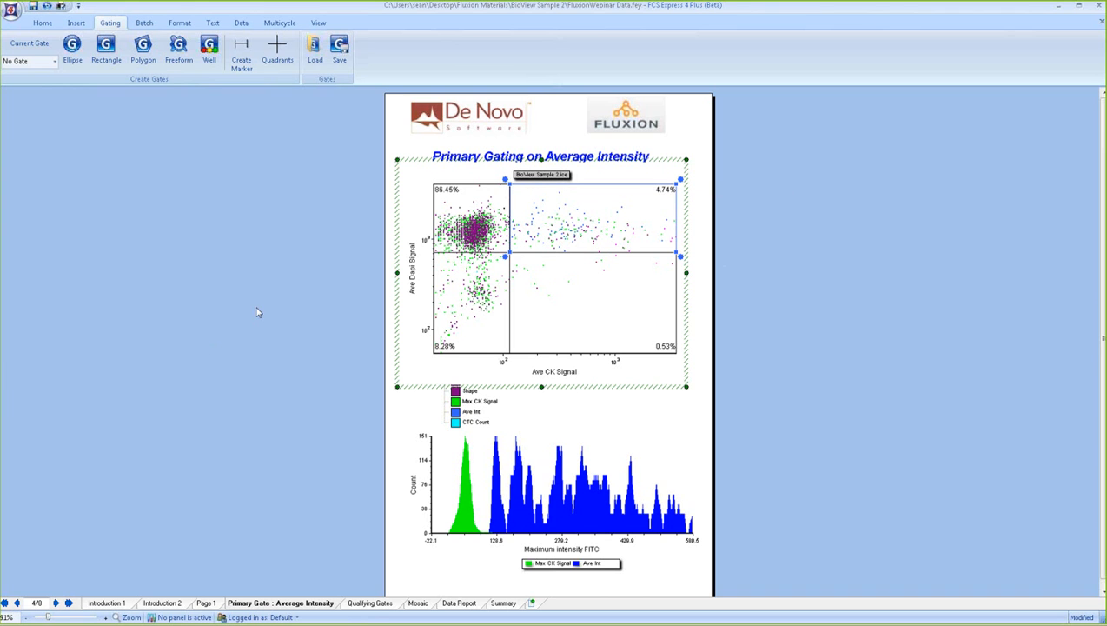
left_click(251, 320)
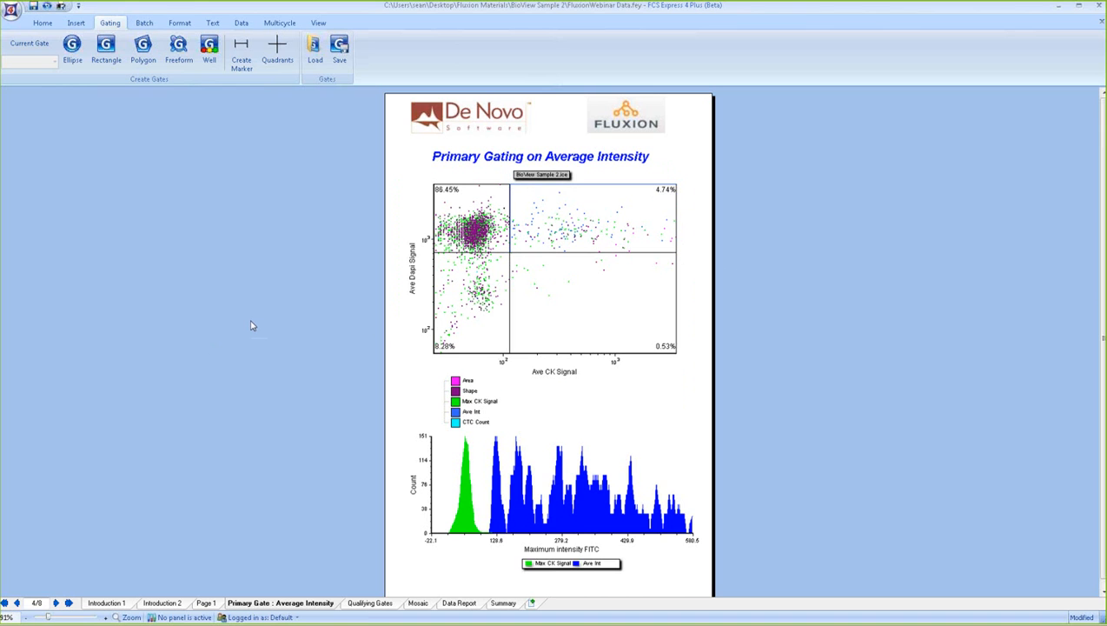
left_click(624, 477)
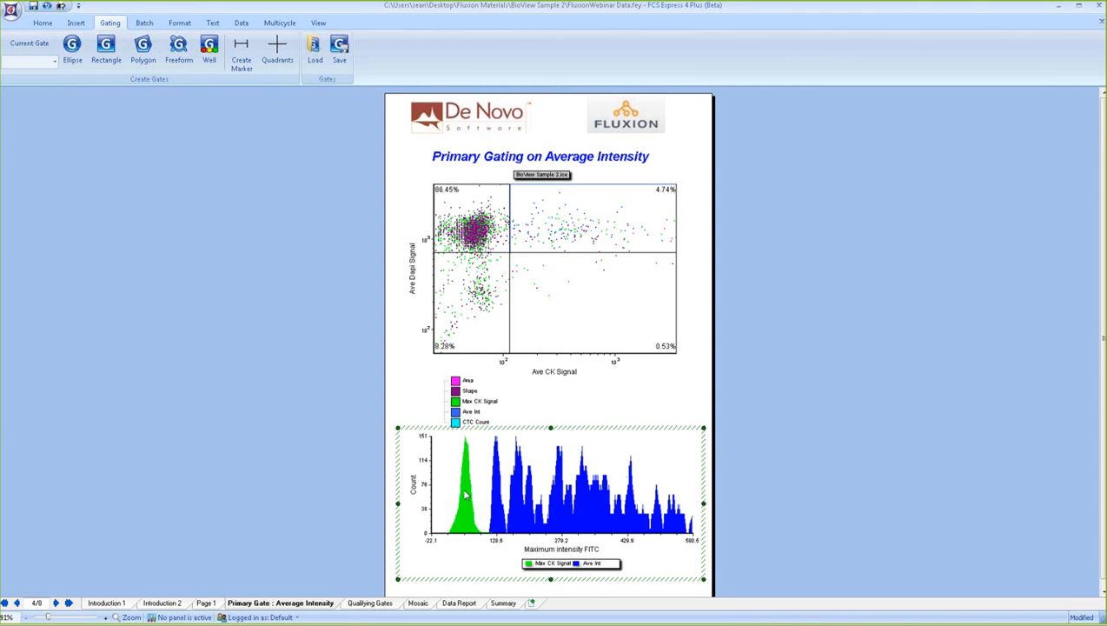
left_click(511, 261)
left_click(511, 253)
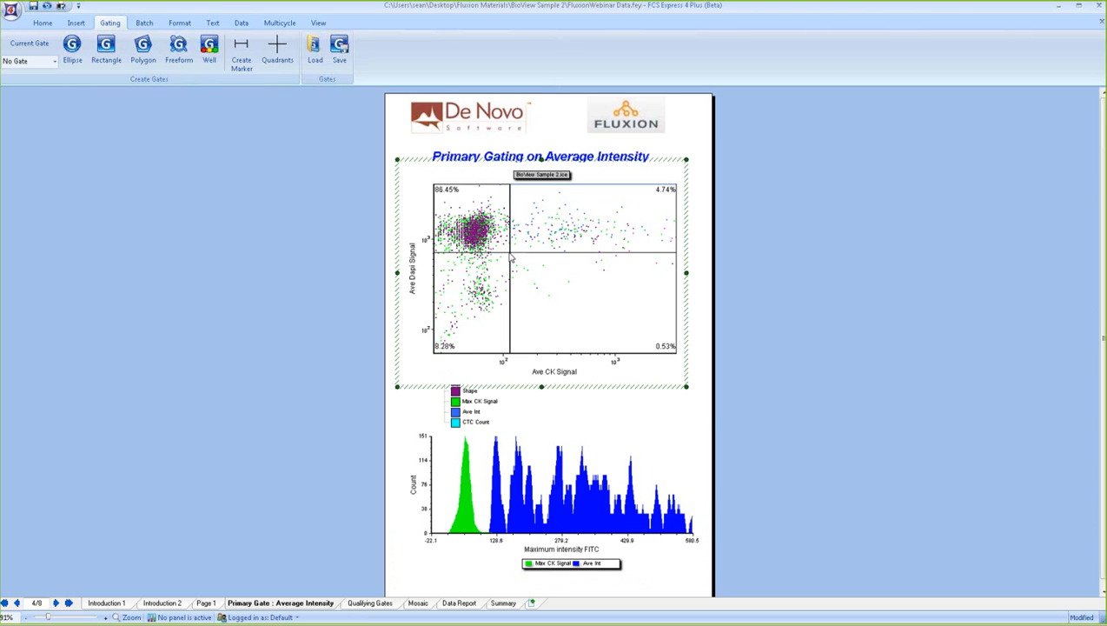
mouse_move(510, 252)
left_mouse_down()
mouse_move(583, 253)
mouse_move(527, 252)
mouse_move(508, 258)
mouse_move(514, 272)
left_mouse_up()
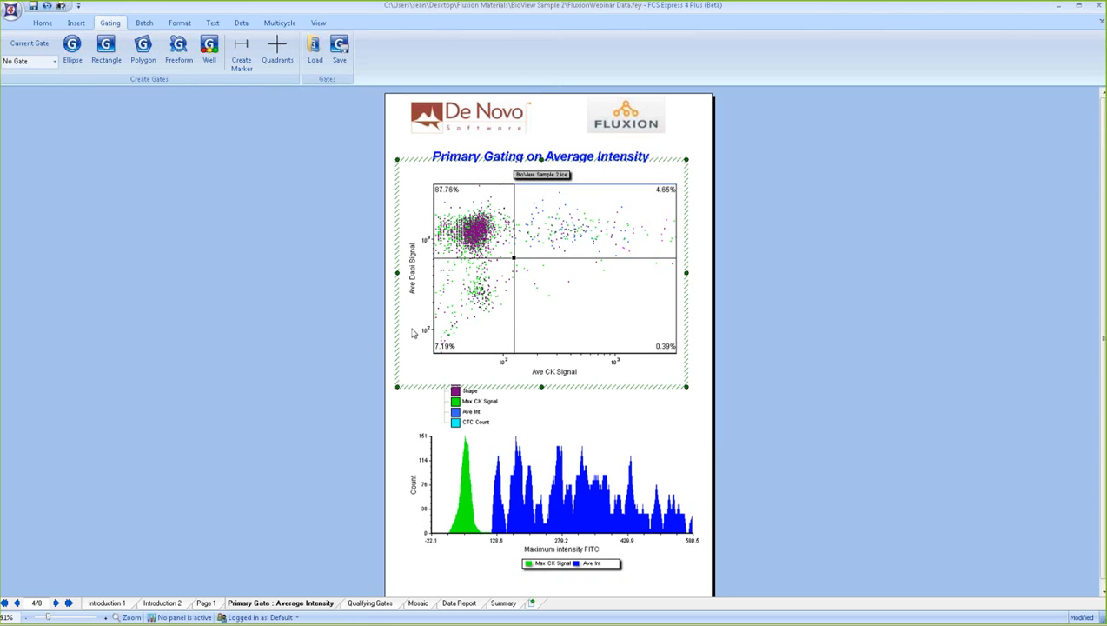
left_click(336, 443)
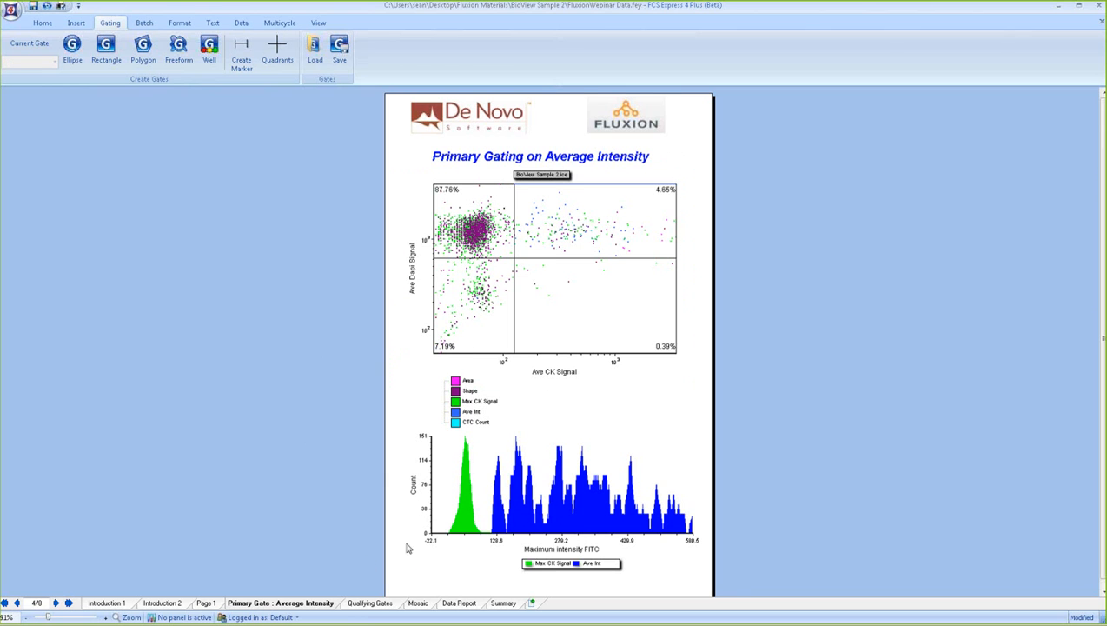
On the Qualifying Gates page, insert a gate statistics table for the Shape plot and delete it
left_click(374, 603)
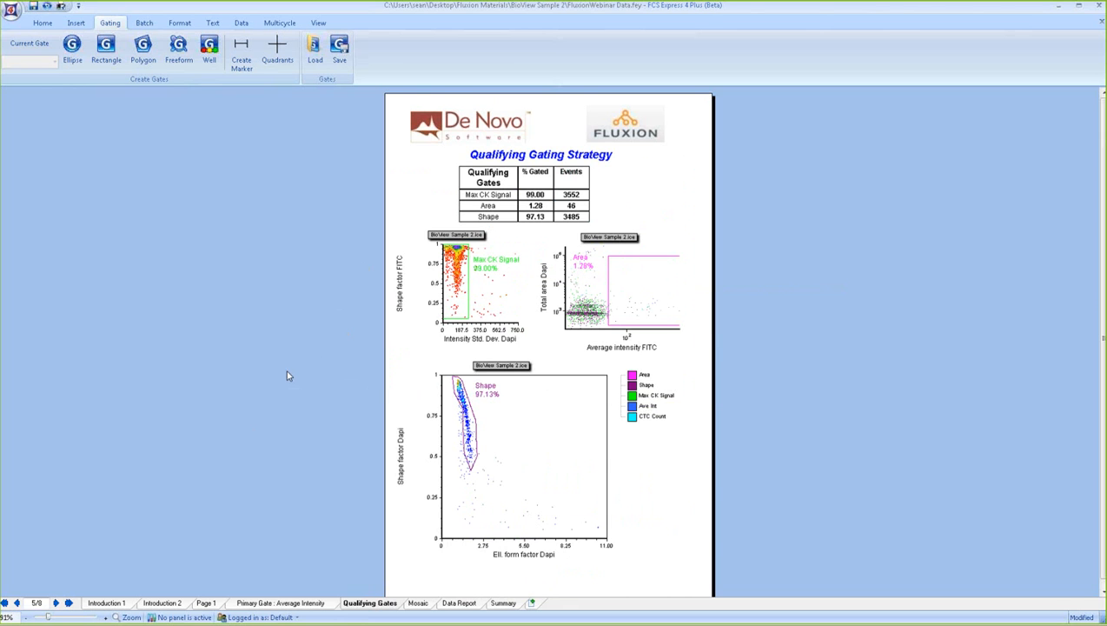
right_click(533, 477)
left_click(589, 243)
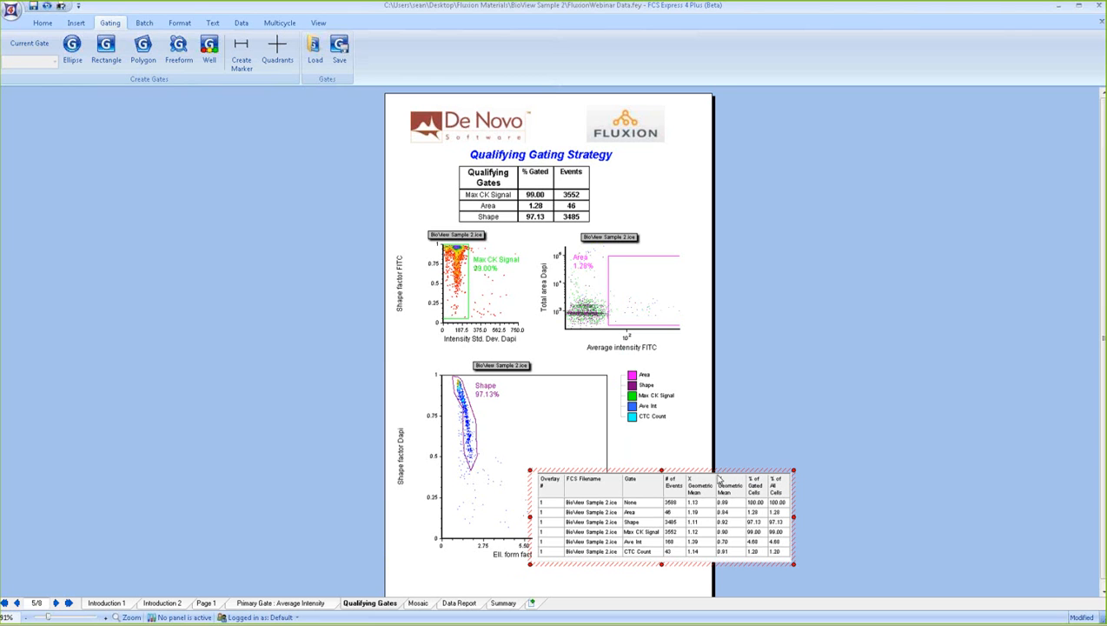
key("Delete")
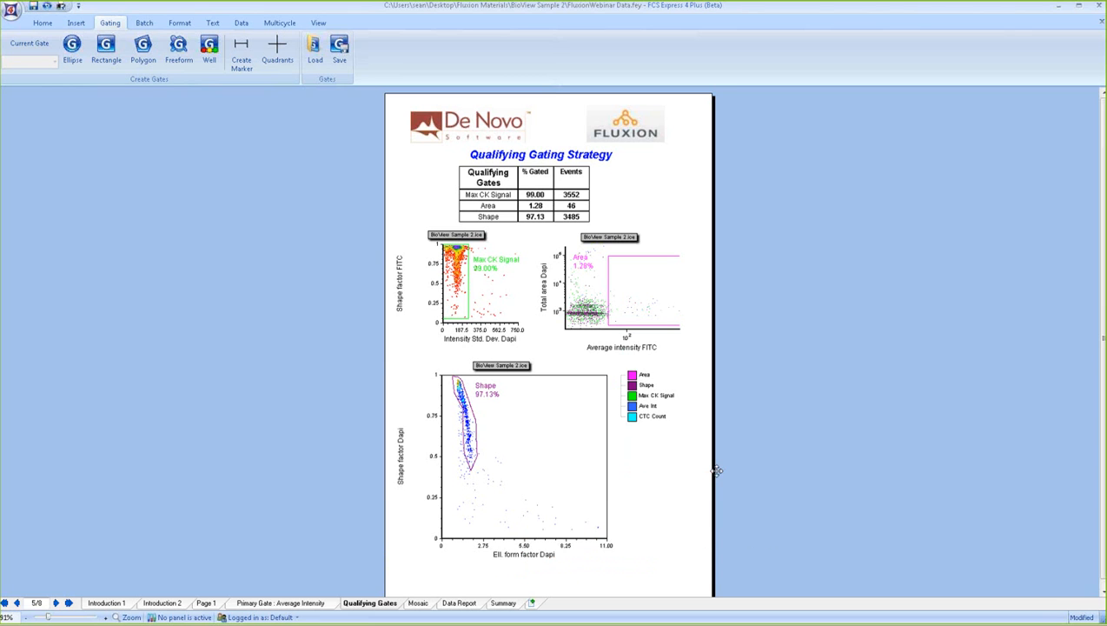
Shift the Shape gate slightly right and down, and widen the Max CK Signal gate slightly to the right
left_click(545, 182)
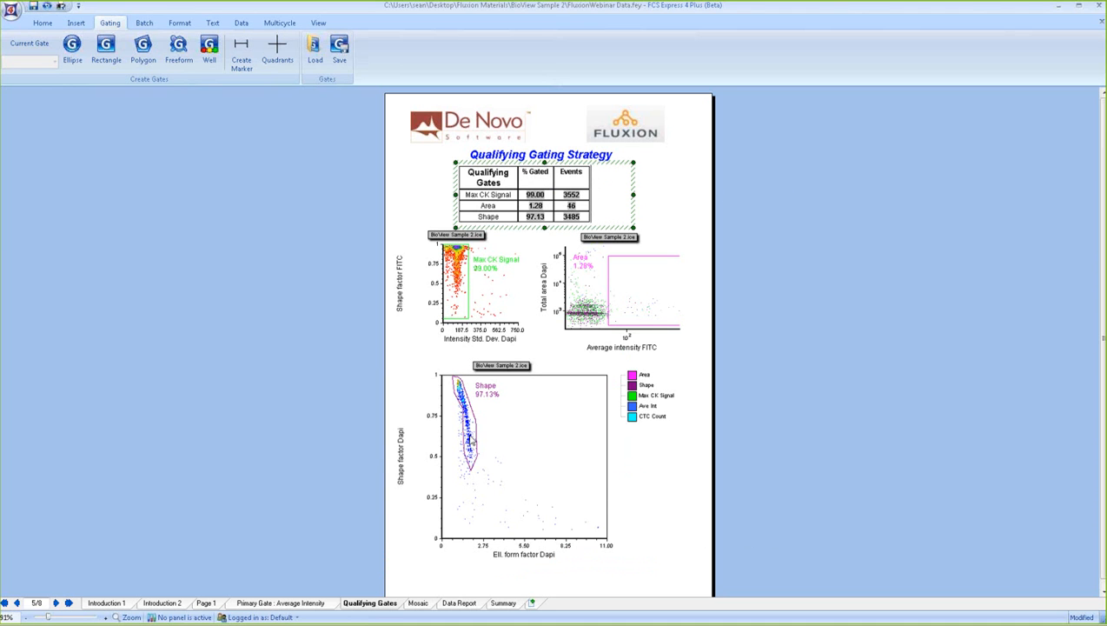
left_click(470, 442)
mouse_move(485, 478)
left_mouse_down()
mouse_move(485, 459)
mouse_move(484, 477)
left_mouse_up()
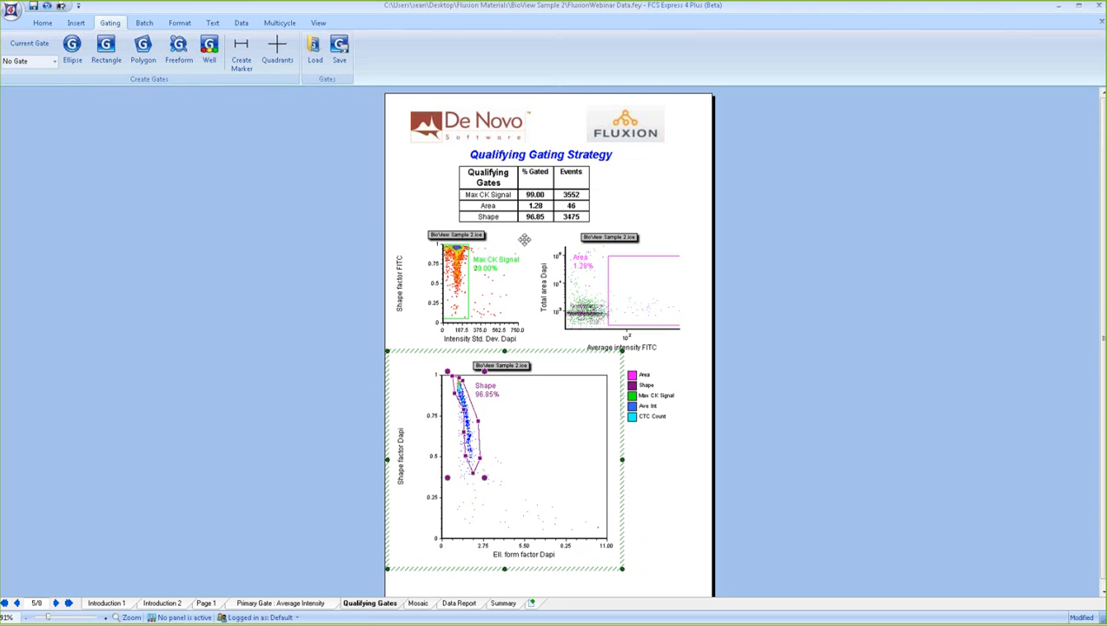
left_click(465, 318)
left_click_drag(465, 318, 470, 319)
left_click(213, 297)
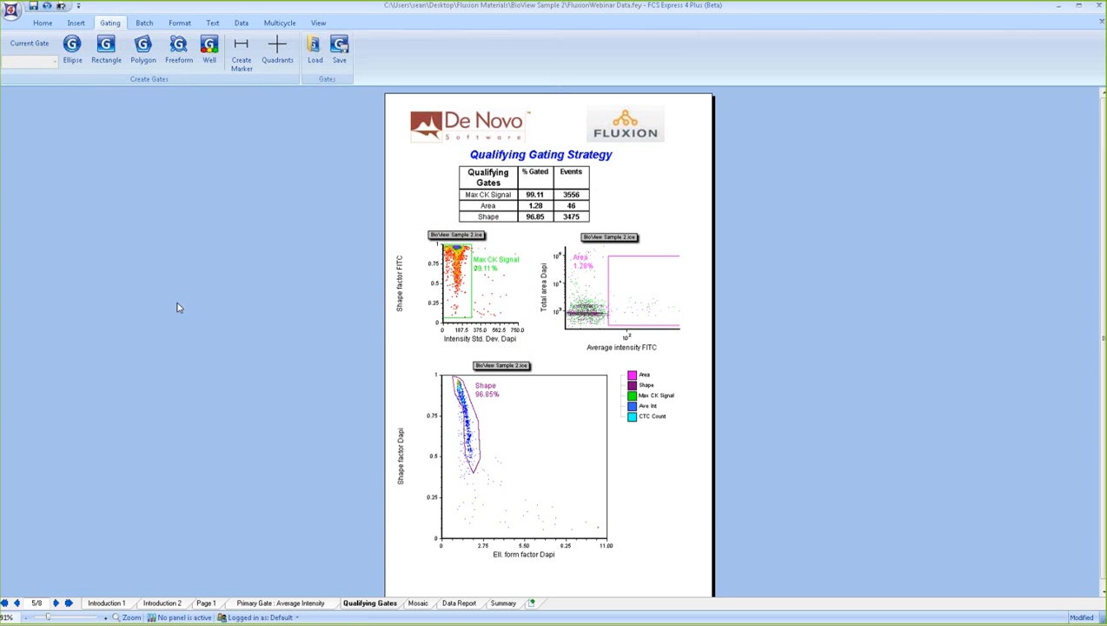
On the Mosaic page, move the lower Composite FITC plot slightly left
left_click(419, 605)
left_click(435, 347)
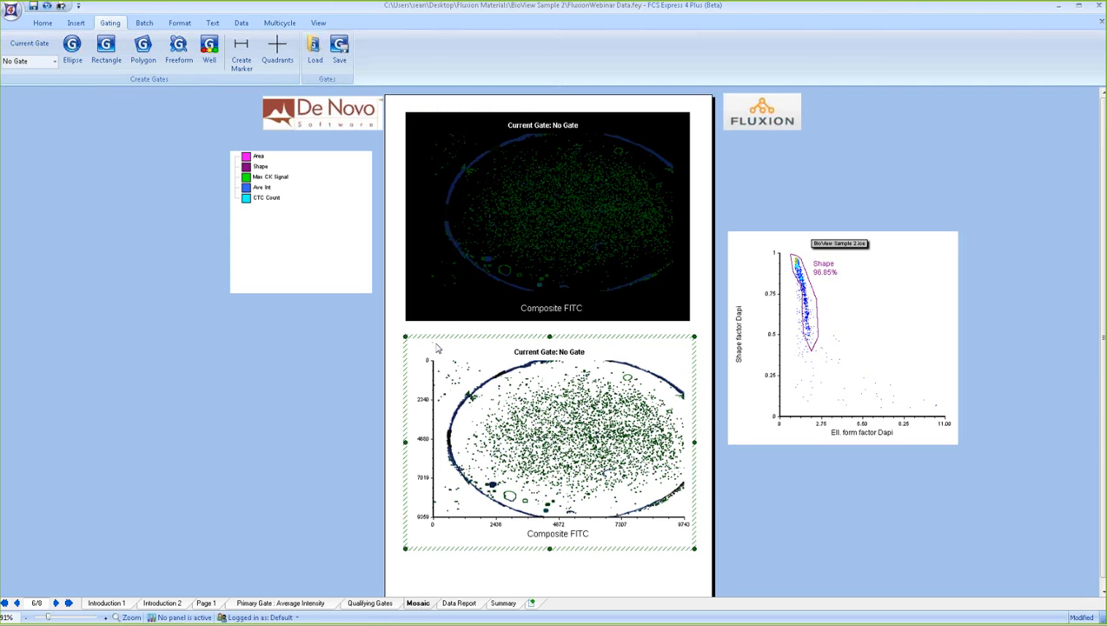
left_click_drag(442, 340, 431, 341)
left_click(297, 373)
left_click(893, 297)
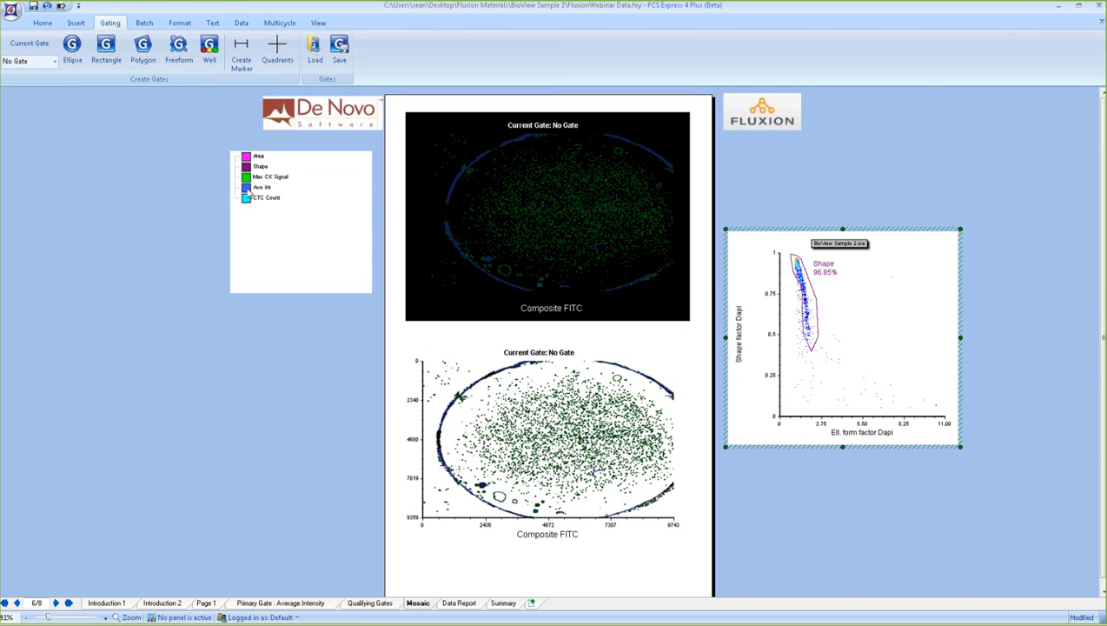
left_click(412, 388)
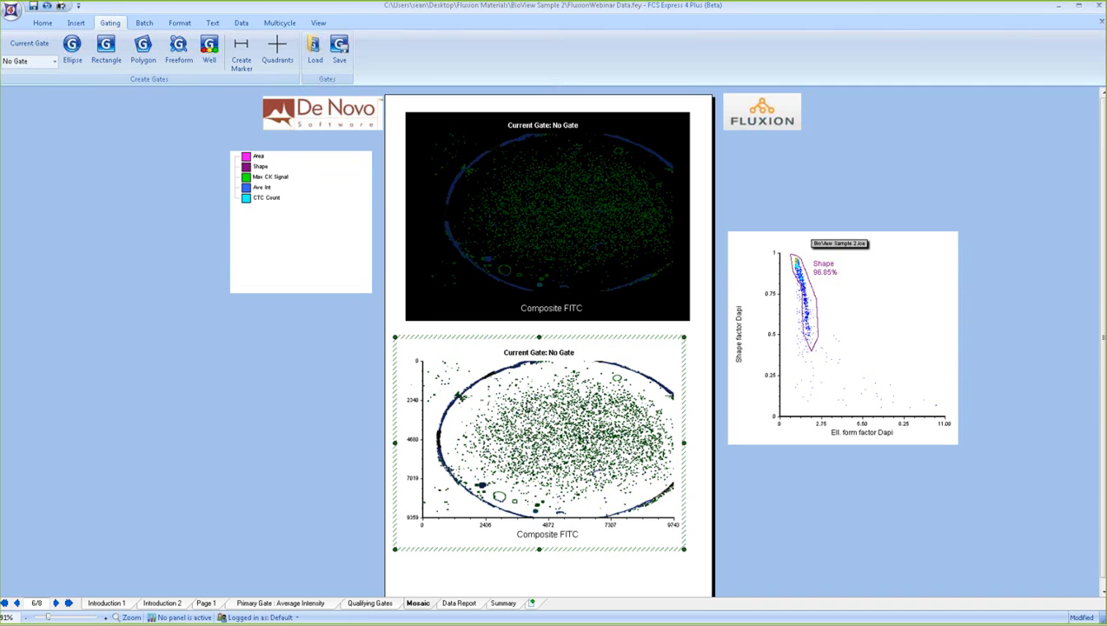
Gate both Composite FITC plots on the Area gate
left_click(249, 164)
left_click_drag(247, 161, 550, 200)
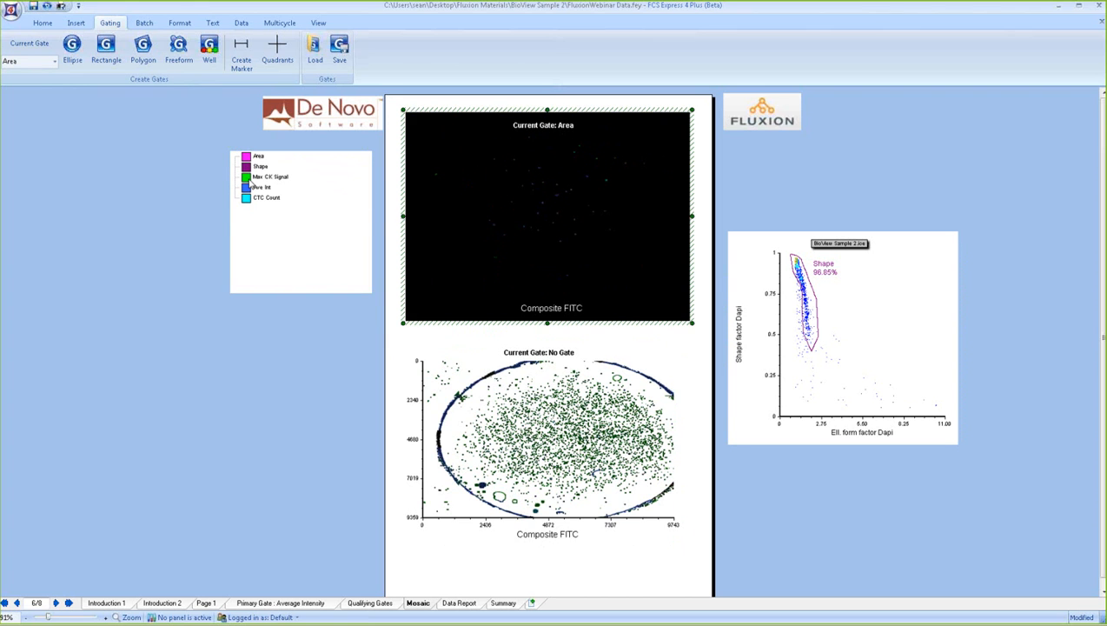
left_click_drag(249, 161, 523, 396)
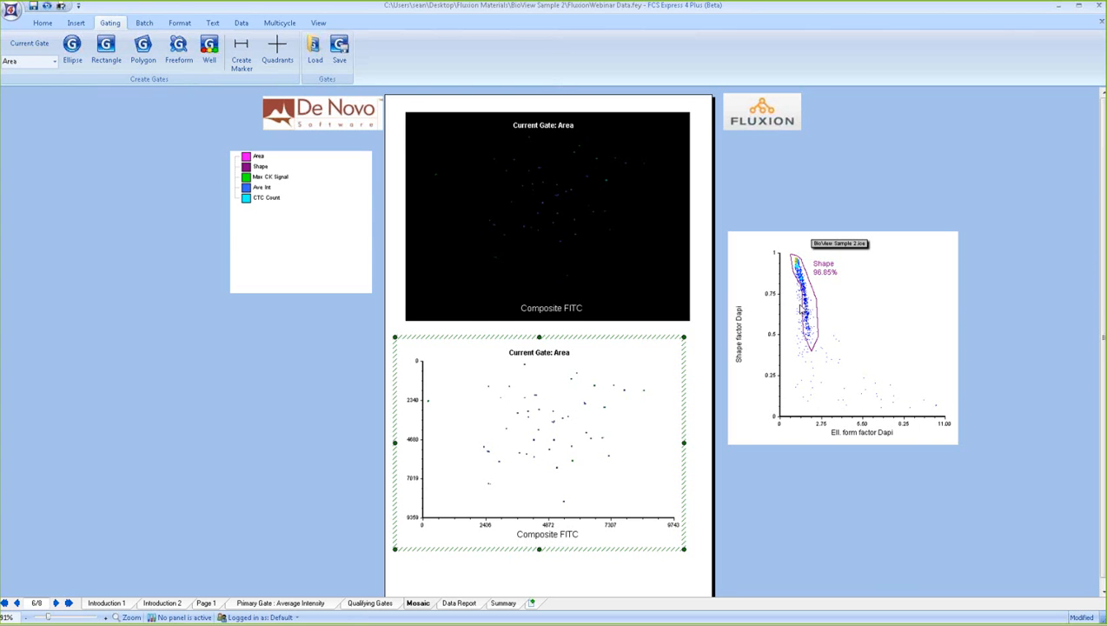
Gate both Composite FITC plots on the Shape gate, and shift that gate slightly down and left in its source plot
left_click_drag(802, 305, 594, 425)
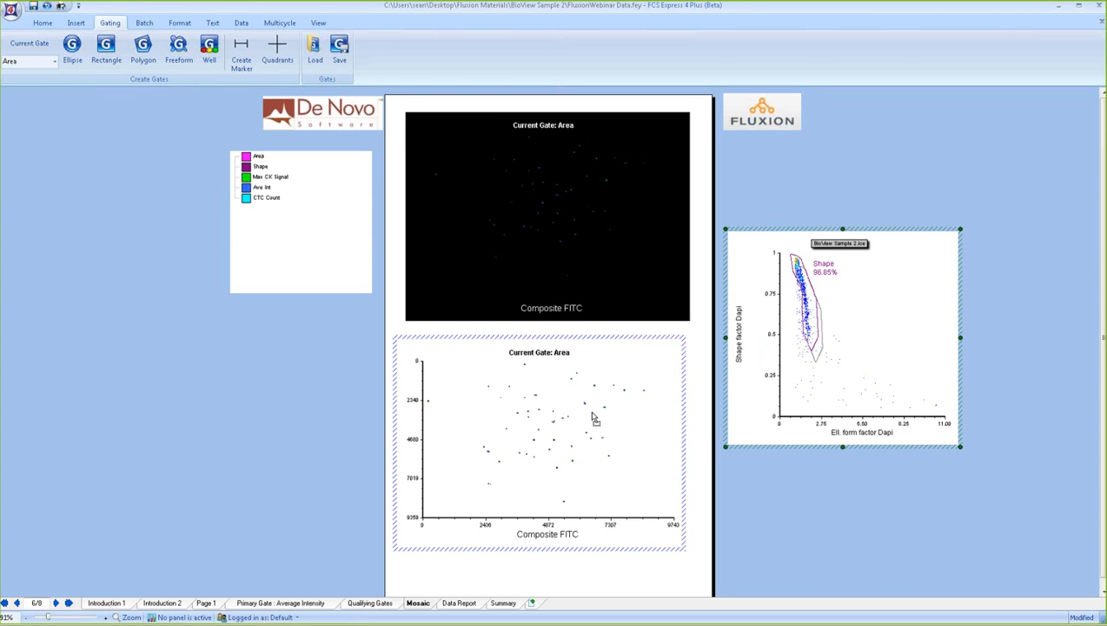
left_click_drag(670, 259, 624, 247)
left_click_drag(802, 298, 809, 319)
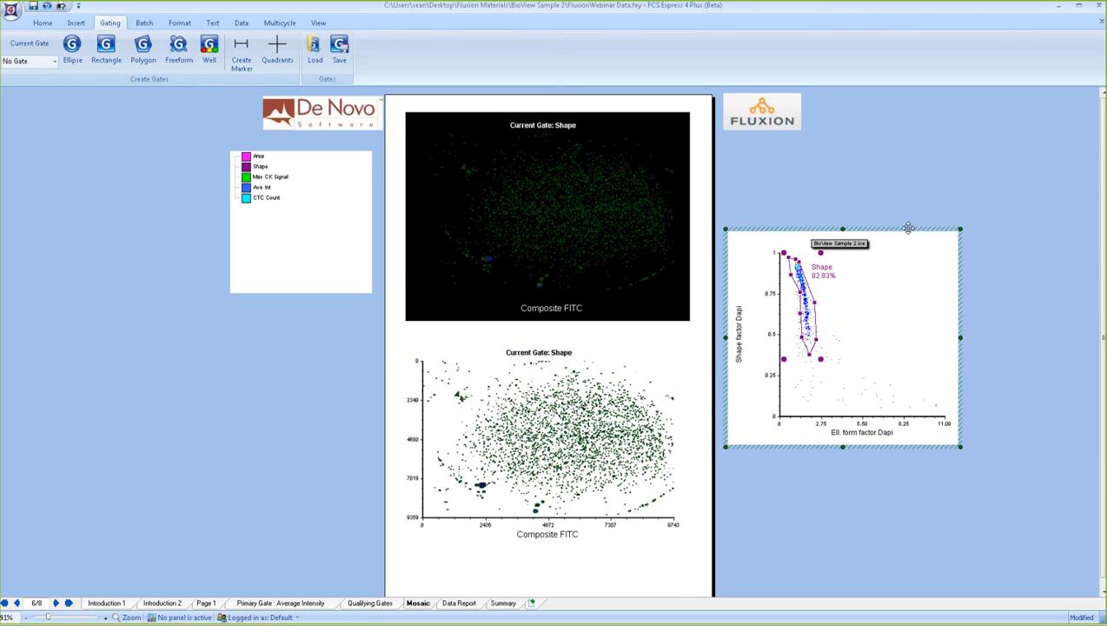
Edit the CTC Count gate in the Data Report grid to exclude cells 54, 432, 1118, 1120 and 2924
left_click(458, 603)
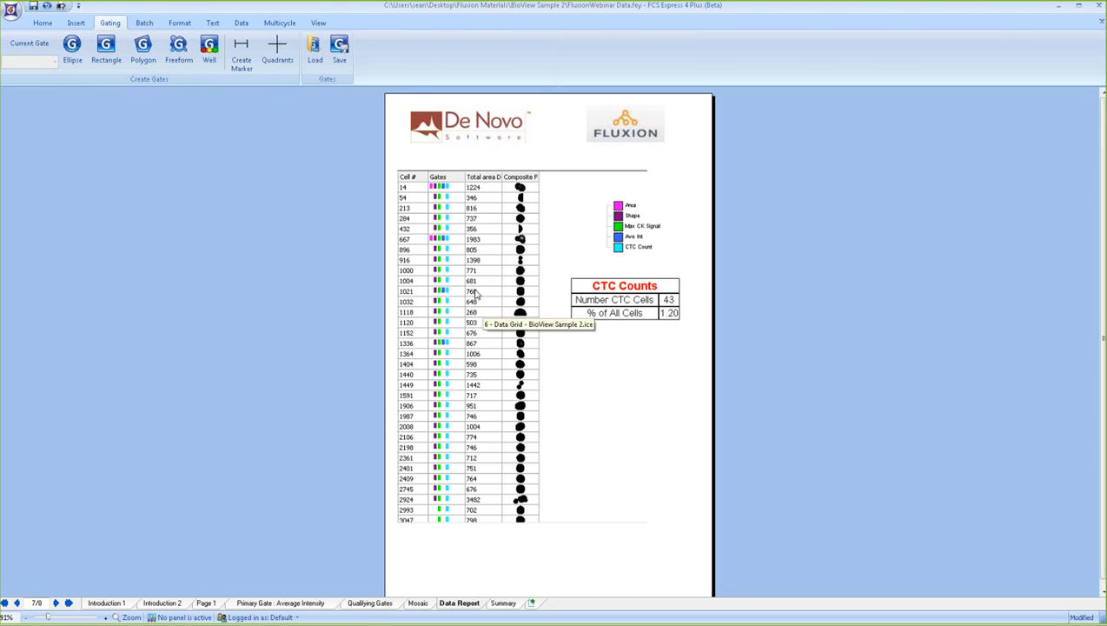
right_click(441, 281)
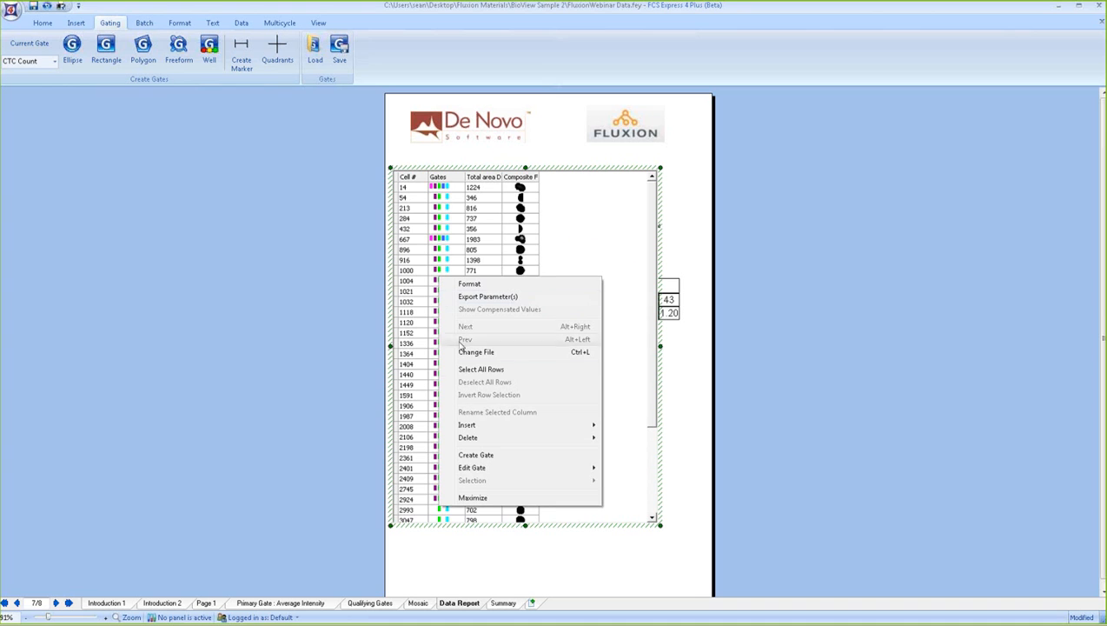
mouse_move(499, 469)
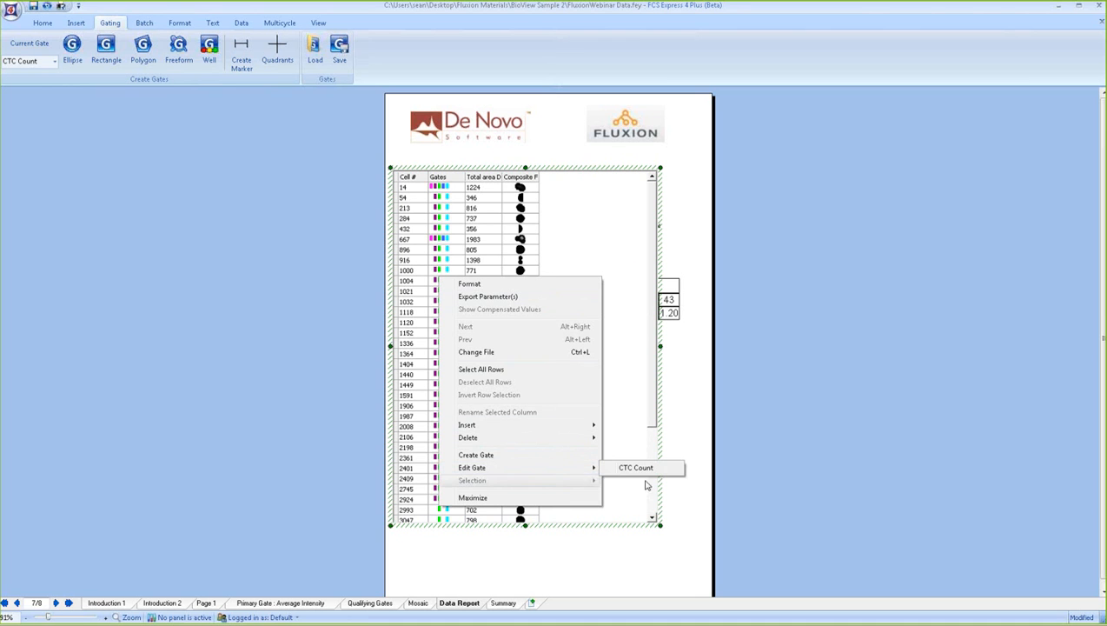
left_click(634, 470)
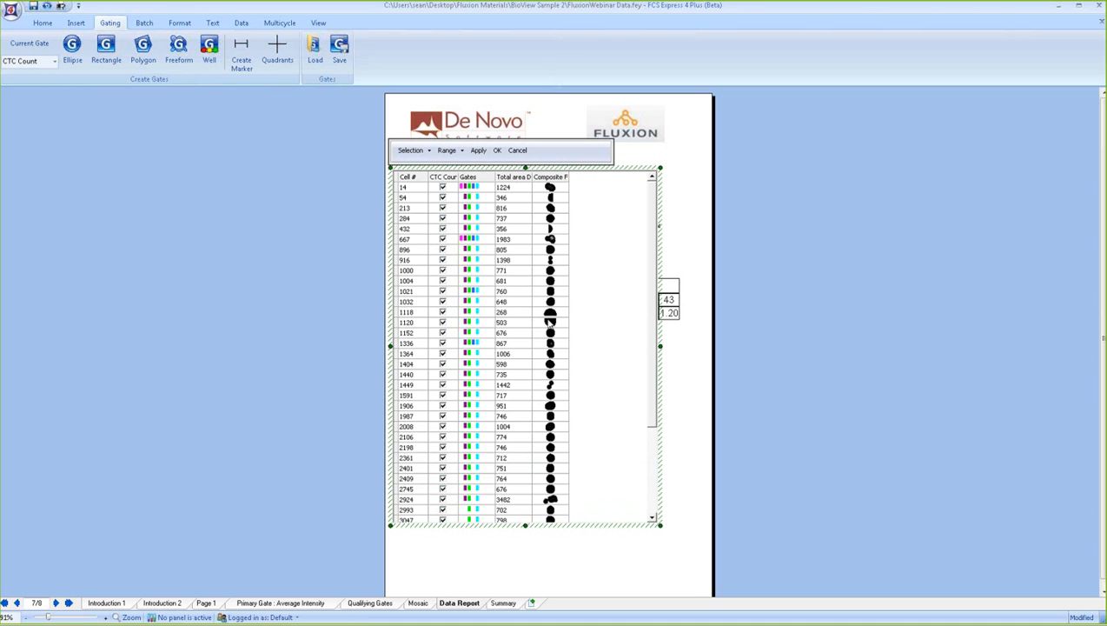
left_click(442, 313)
left_click(443, 229)
left_click(442, 198)
scroll(654, 323, "down", 4)
left_click(442, 385)
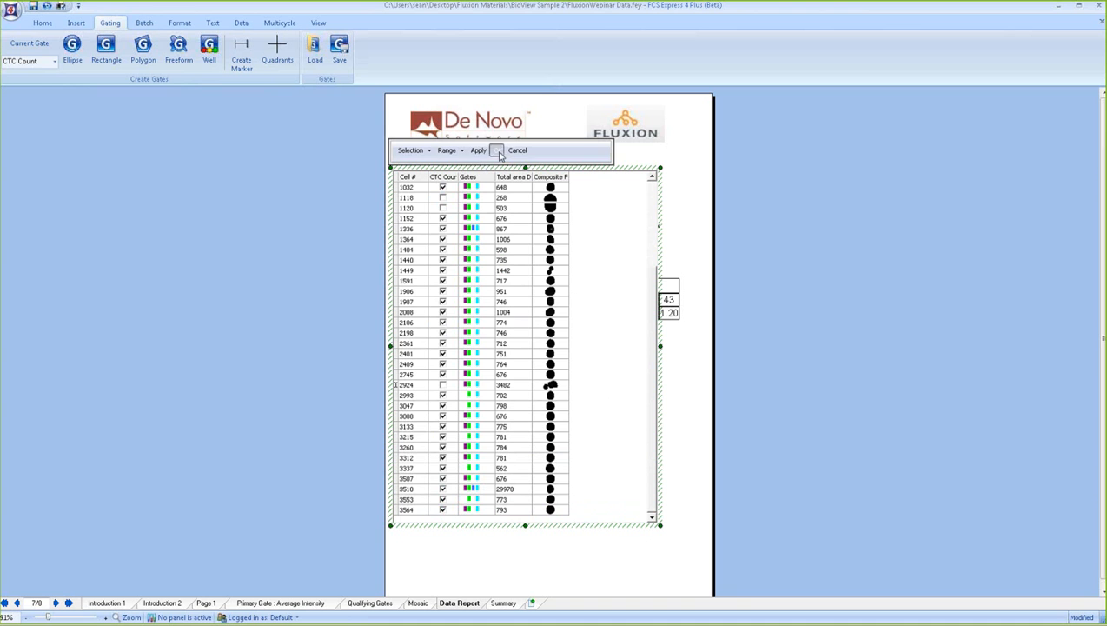
left_click(498, 152)
left_click(299, 302)
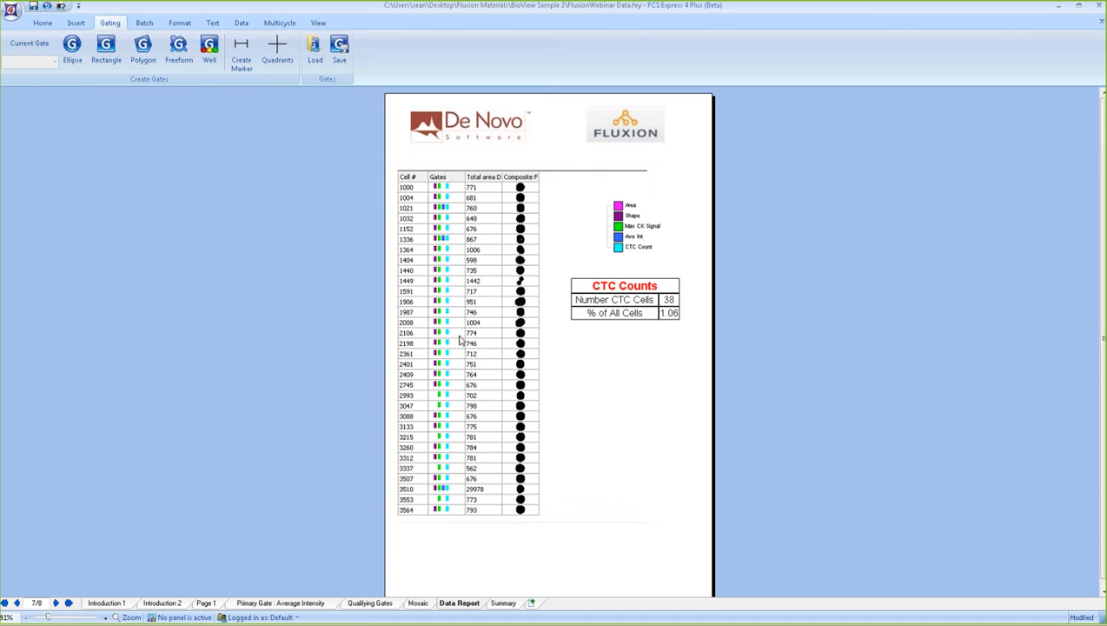
Narrow the Data Report's data grid so that its frame ends just past the last column
left_click(667, 299)
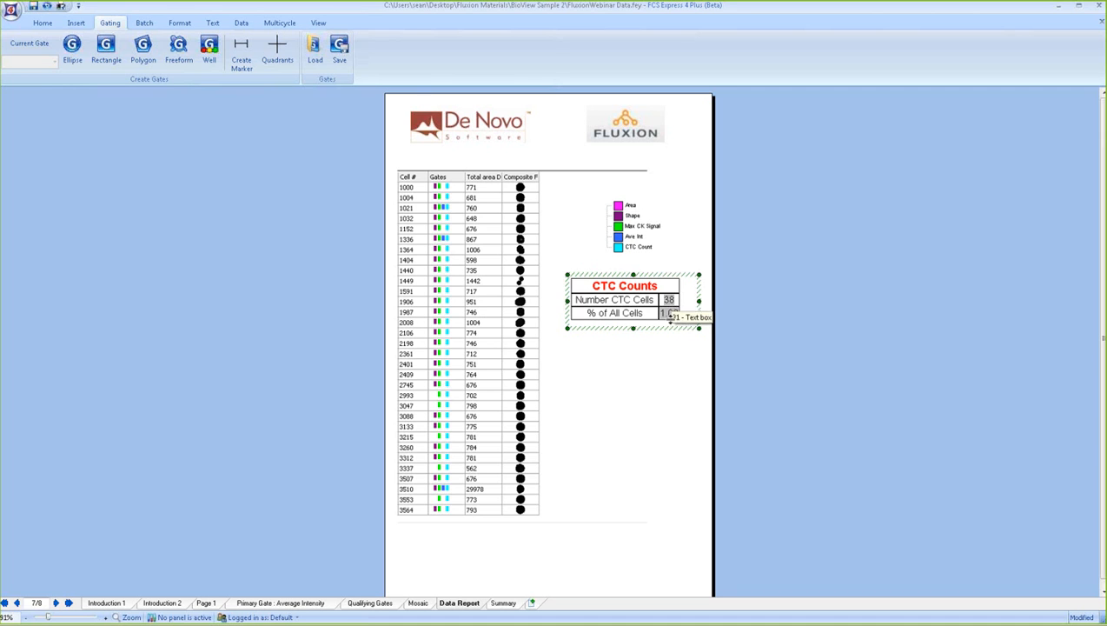
left_click(670, 382)
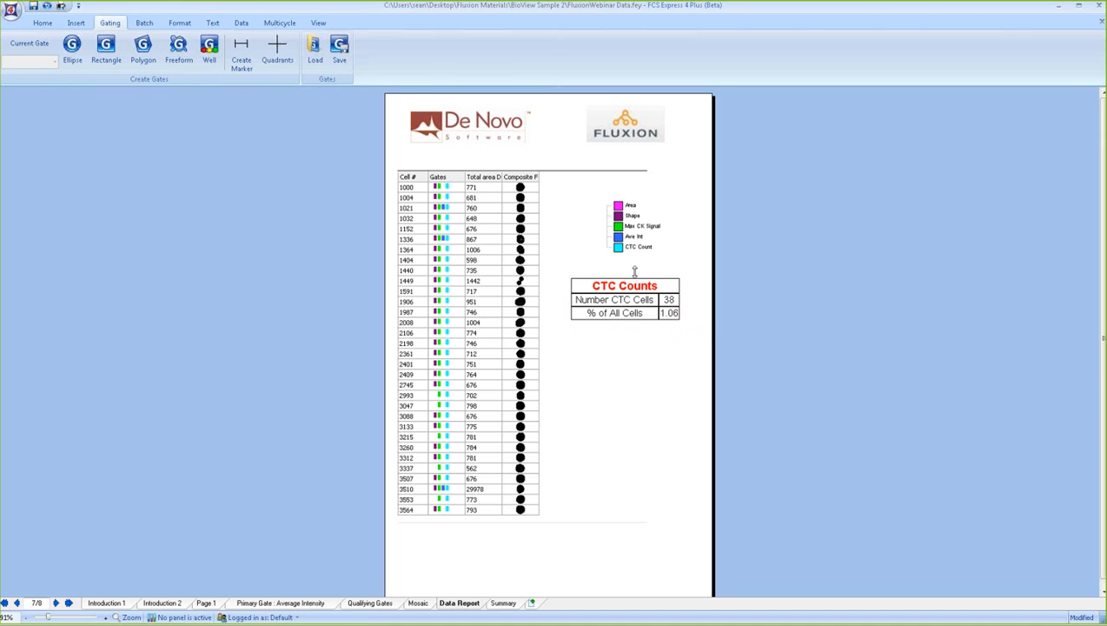
left_click(618, 246)
left_click(617, 239)
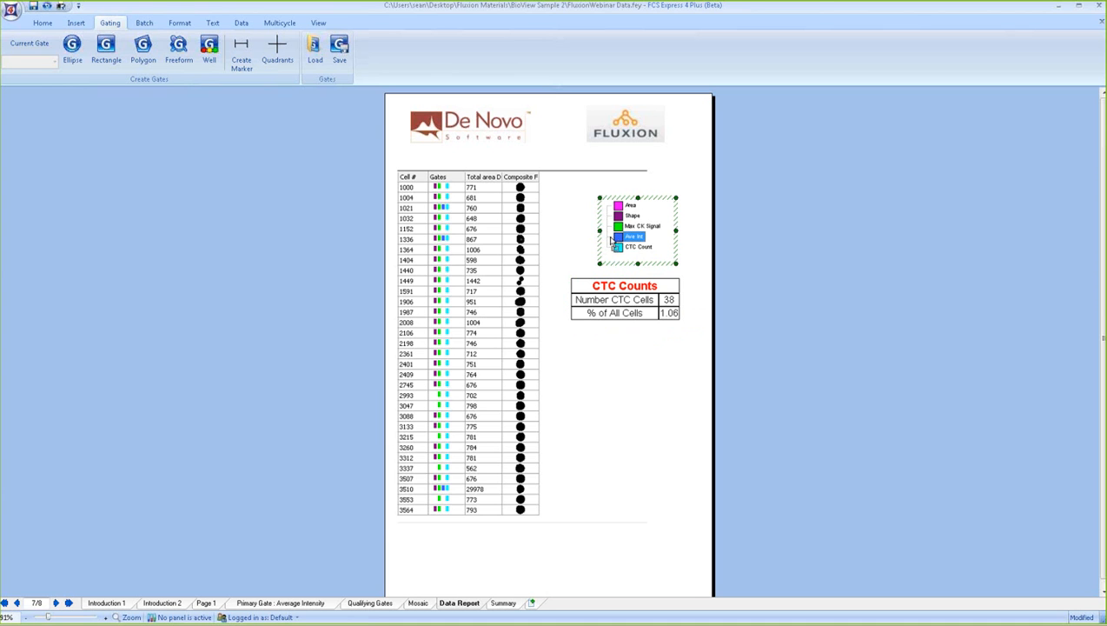
left_click(531, 267)
left_click_drag(660, 348, 541, 349)
Switch the data grid's gate to Shape and back to CTC Count
left_click(623, 226)
left_click_drag(621, 225, 474, 266)
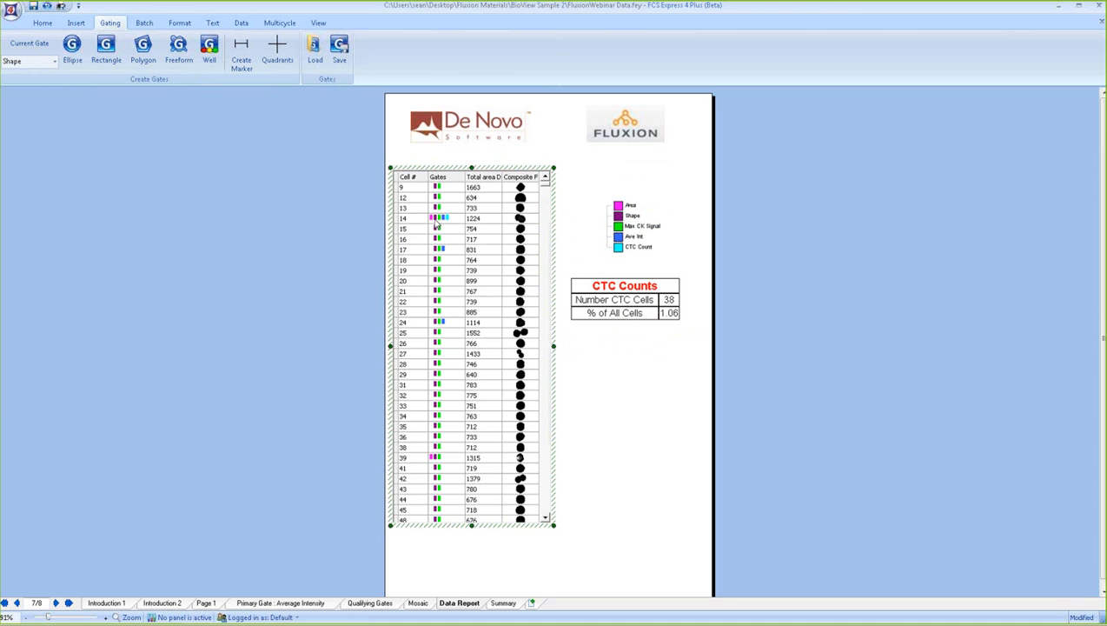
left_click(619, 248)
left_click_drag(619, 249, 507, 269)
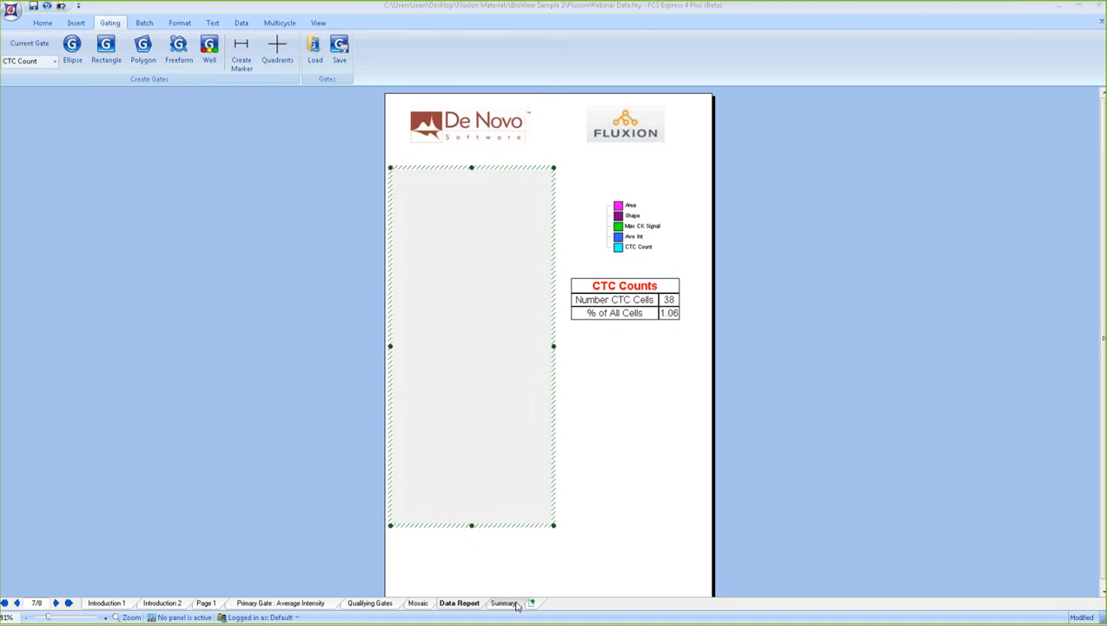
View the Summary page and the De Novo Software website's home page in the browser, and return to the Data Report page
left_click(505, 603)
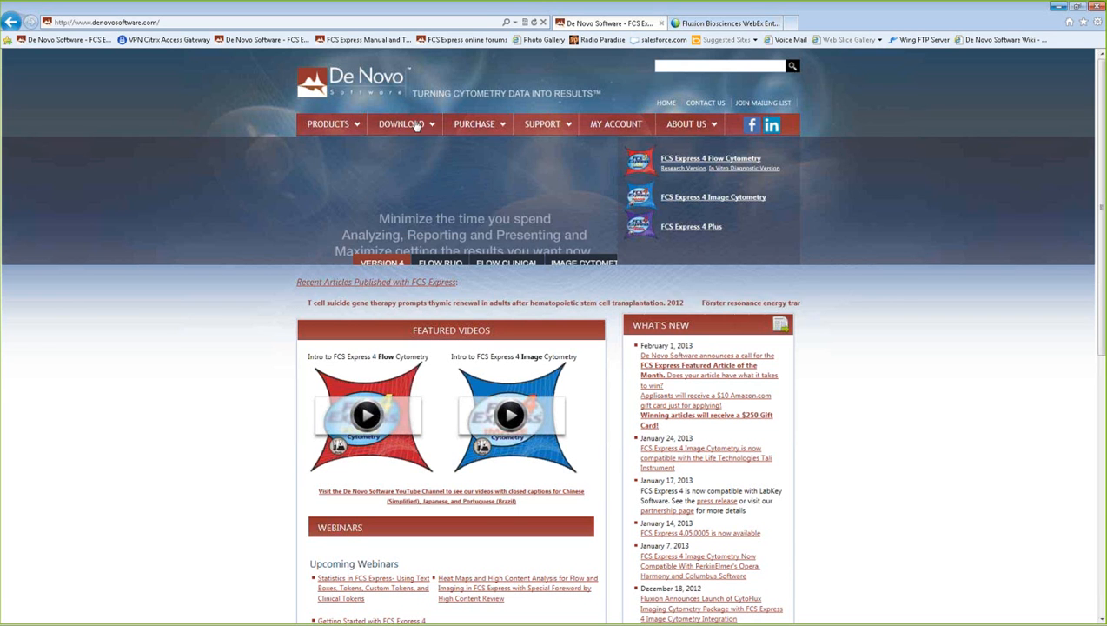
mouse_move(420, 126)
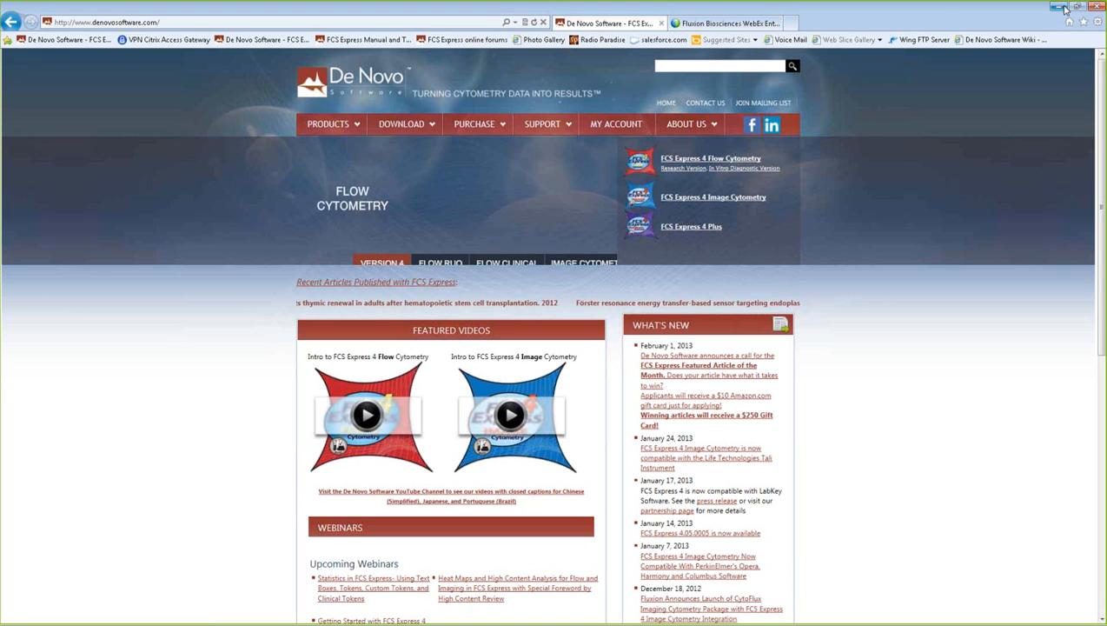
left_click(1076, 8)
left_click(322, 492)
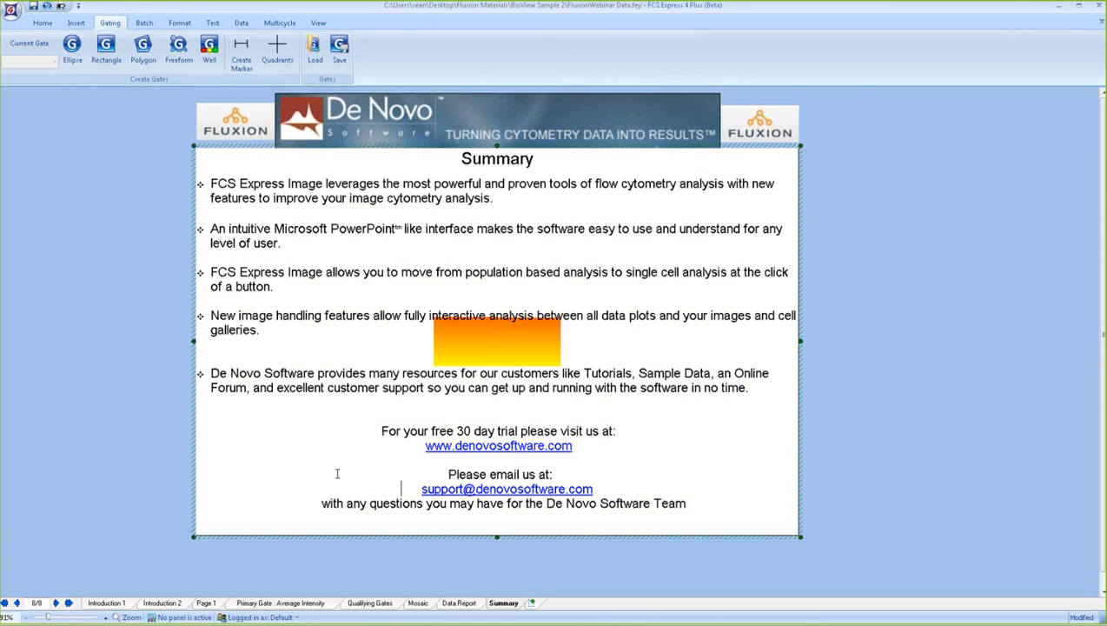
left_click(145, 427)
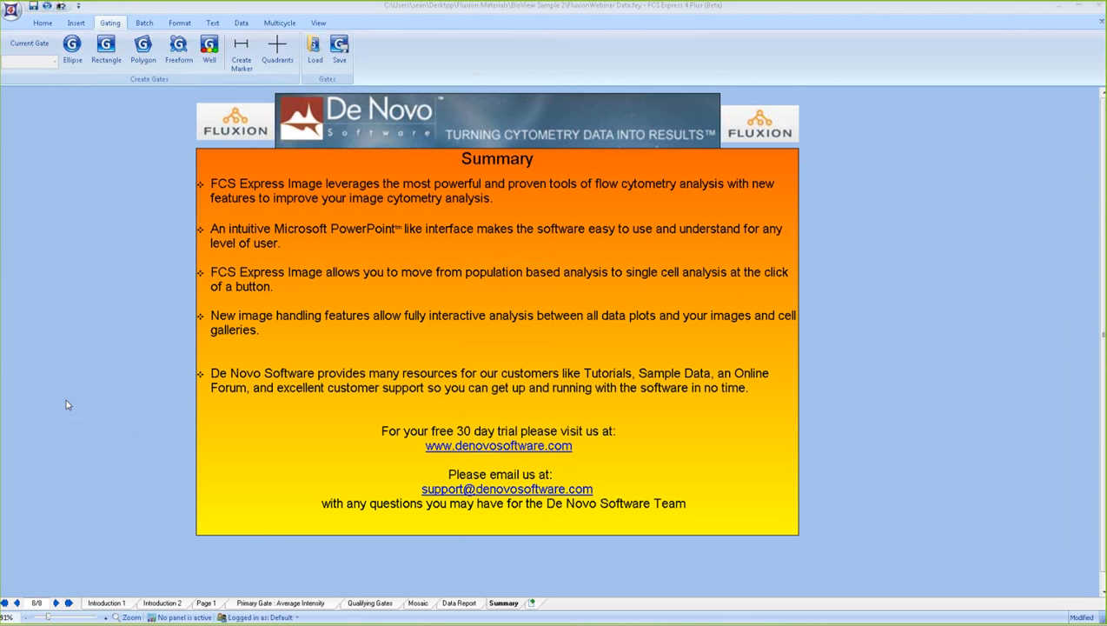
left_click(460, 603)
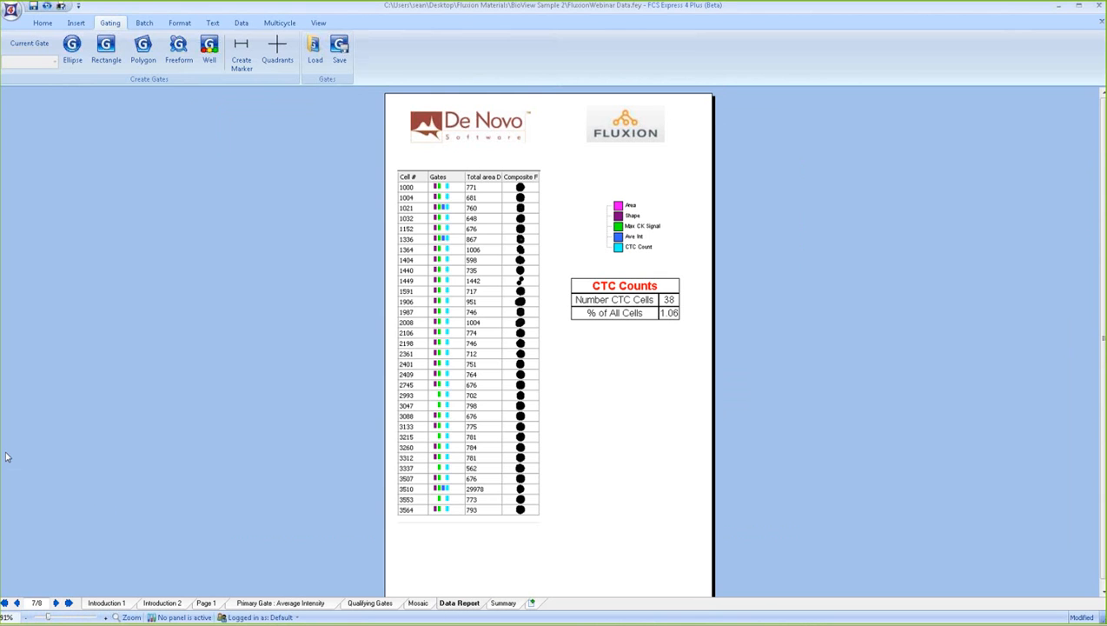